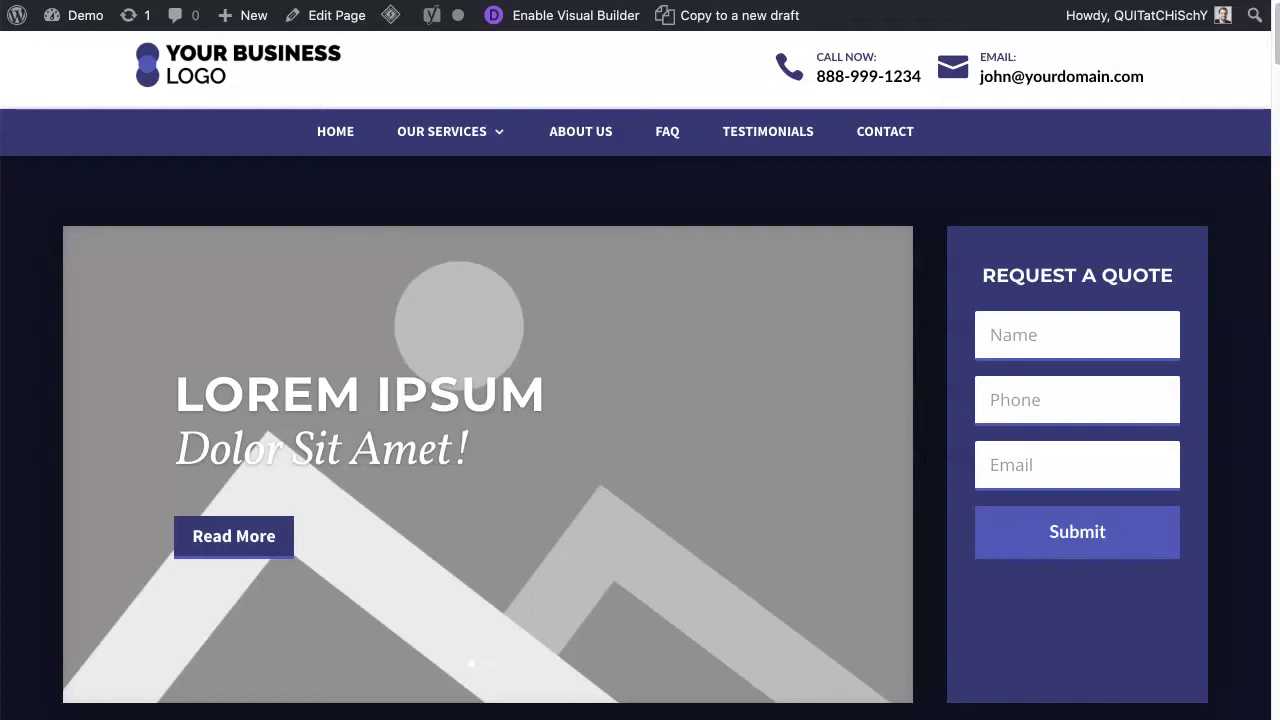
pyautogui.scroll(-1, 708, 450)
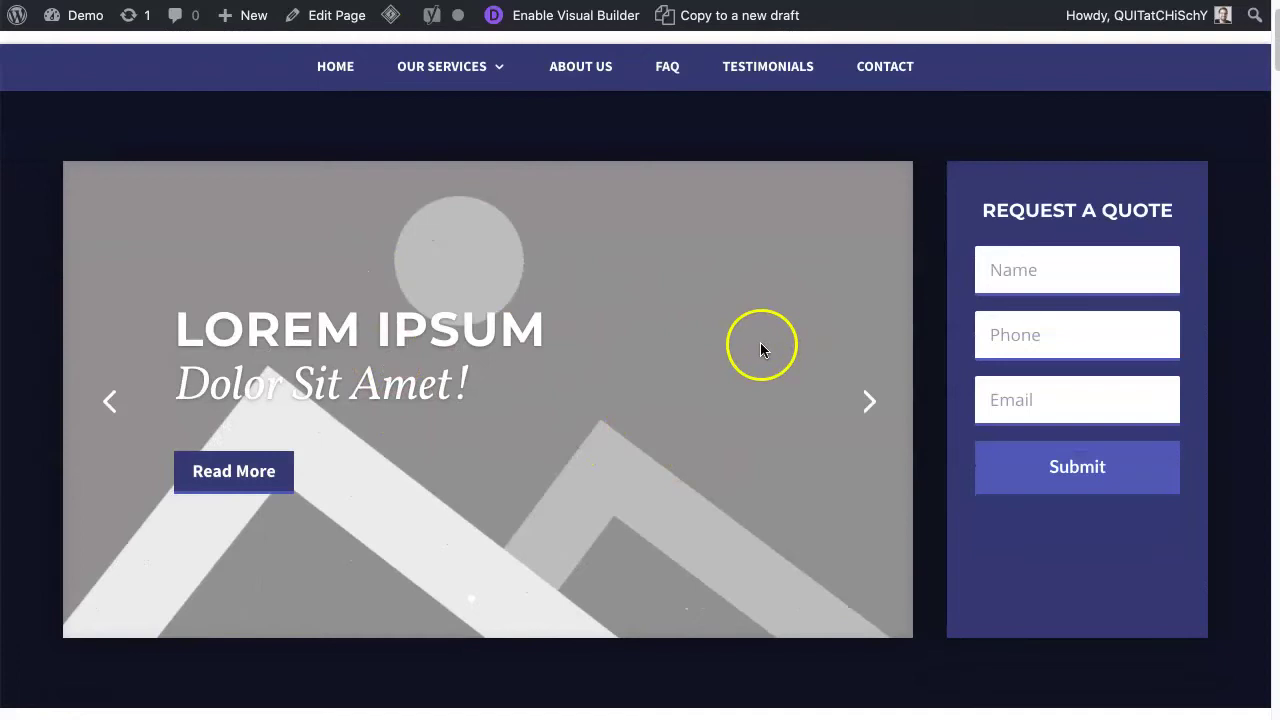
pyautogui.scroll(-6, 707, 461)
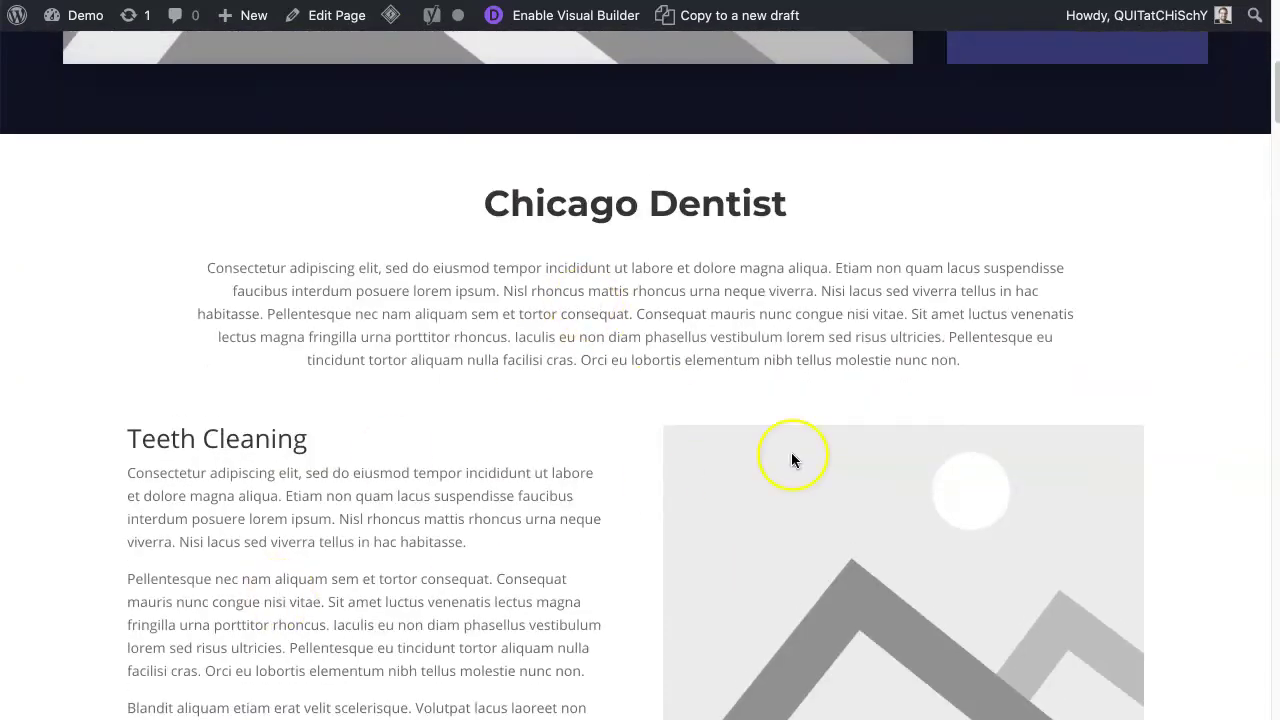
pyautogui.scroll(5, 791, 458)
pyautogui.scroll(2, 791, 459)
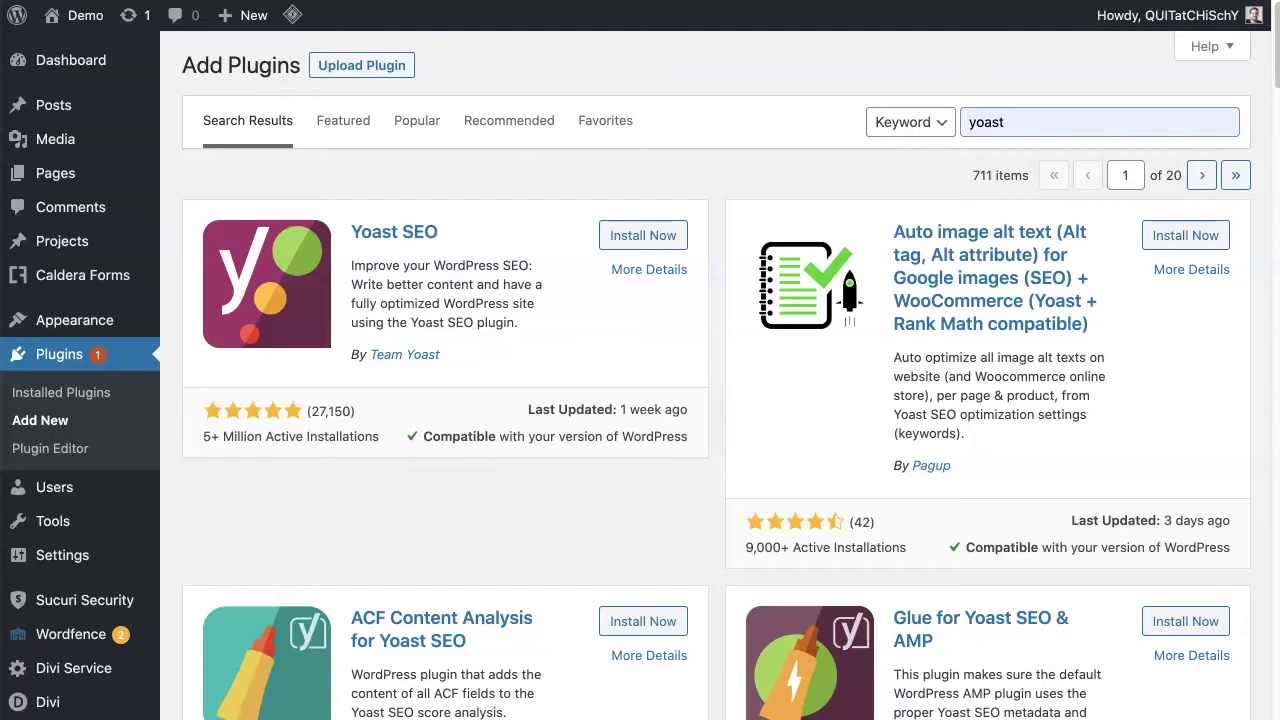
# Step: Install and activate the Yoast SEO plugin from the "yoast" plugin search results
pyautogui.scroll(-1, 103, 85)
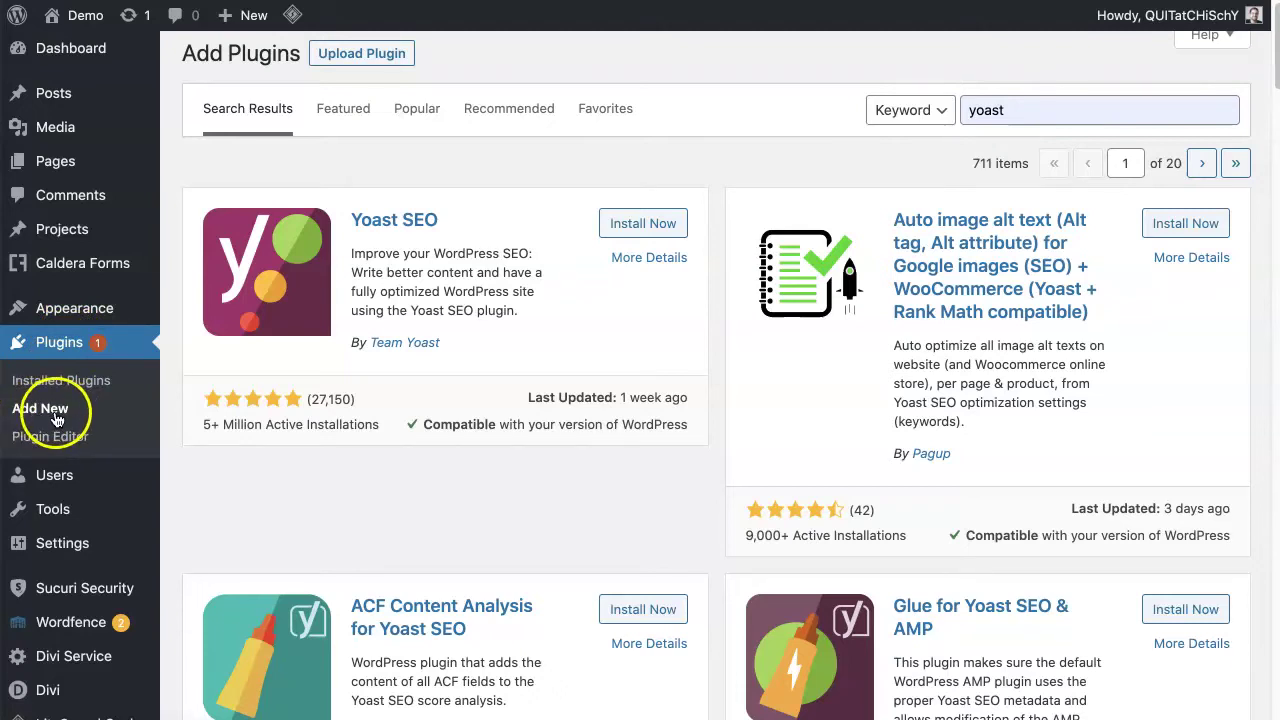
pyautogui.scroll(1, 57, 418)
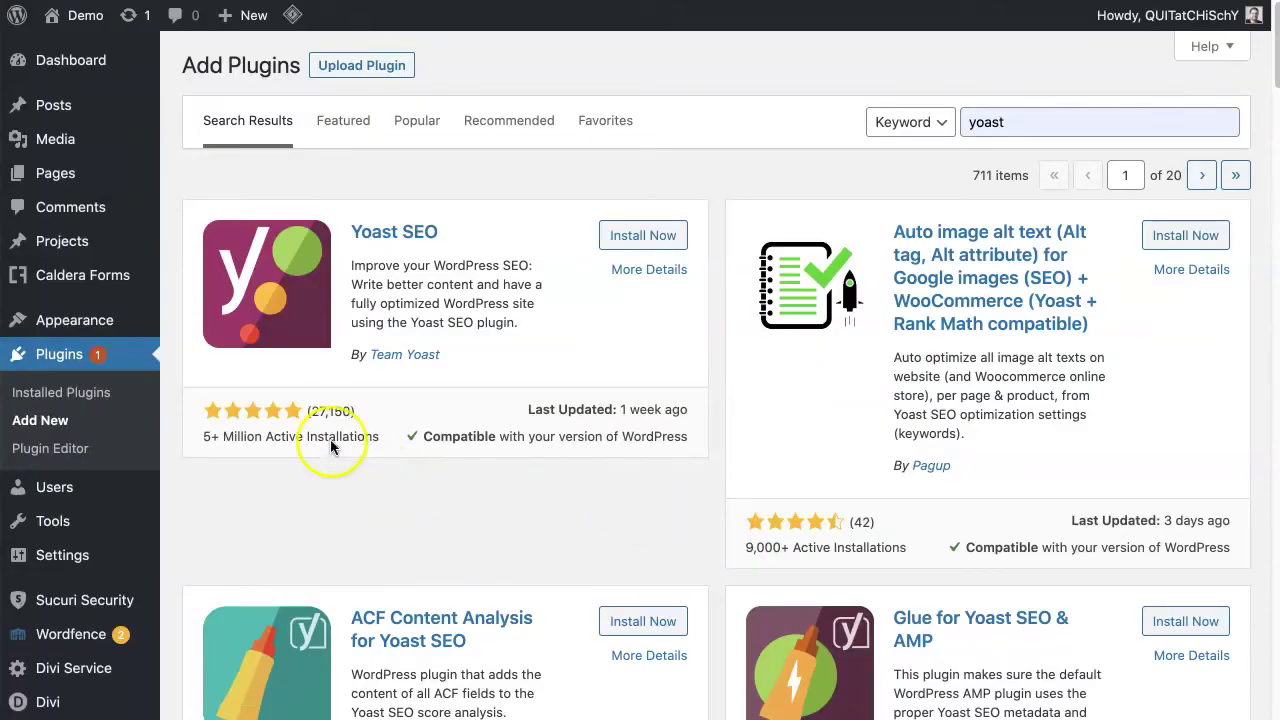
pyautogui.doubleClick(1021, 121)
pyautogui.click(1022, 123)
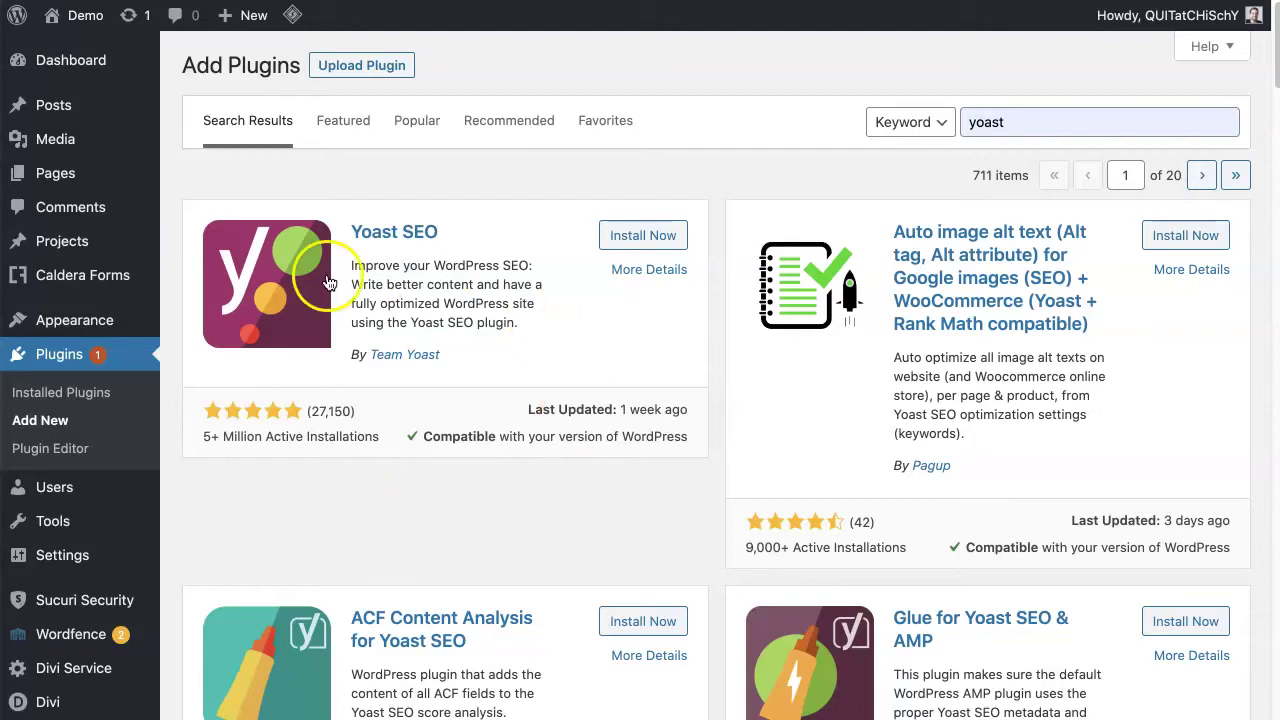
pyautogui.click(637, 236)
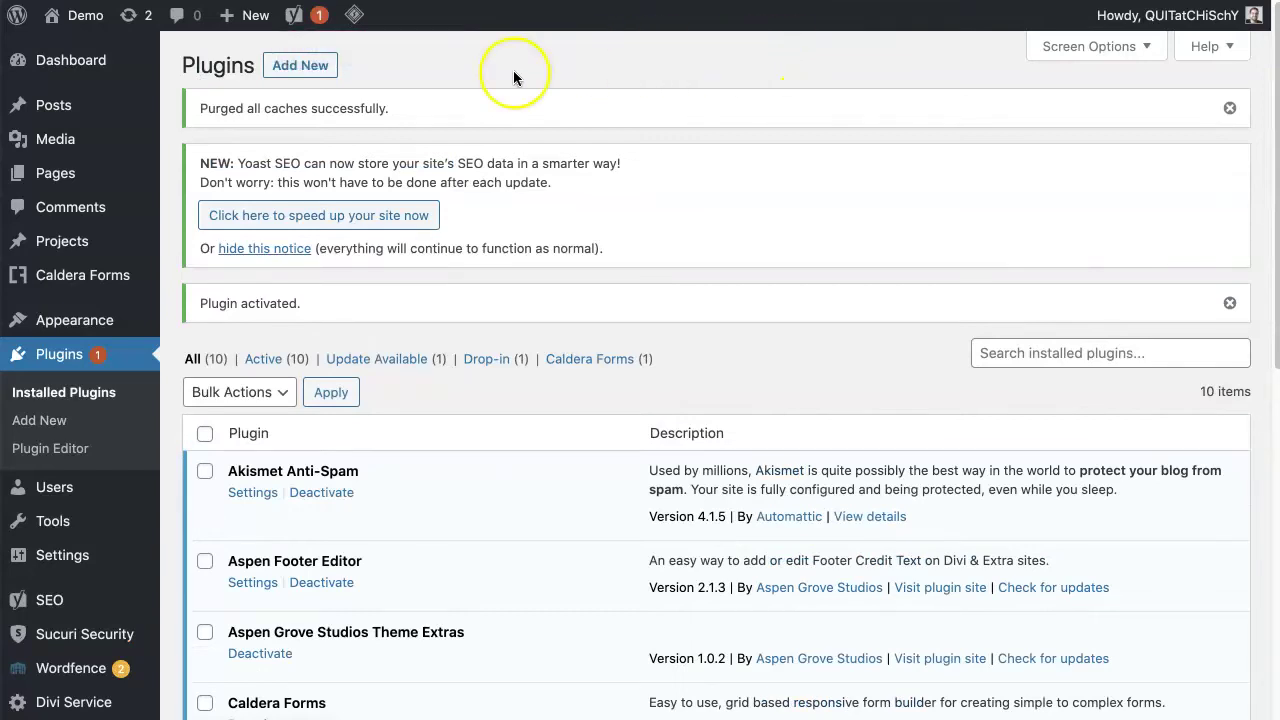
pyautogui.moveTo(352, 26)
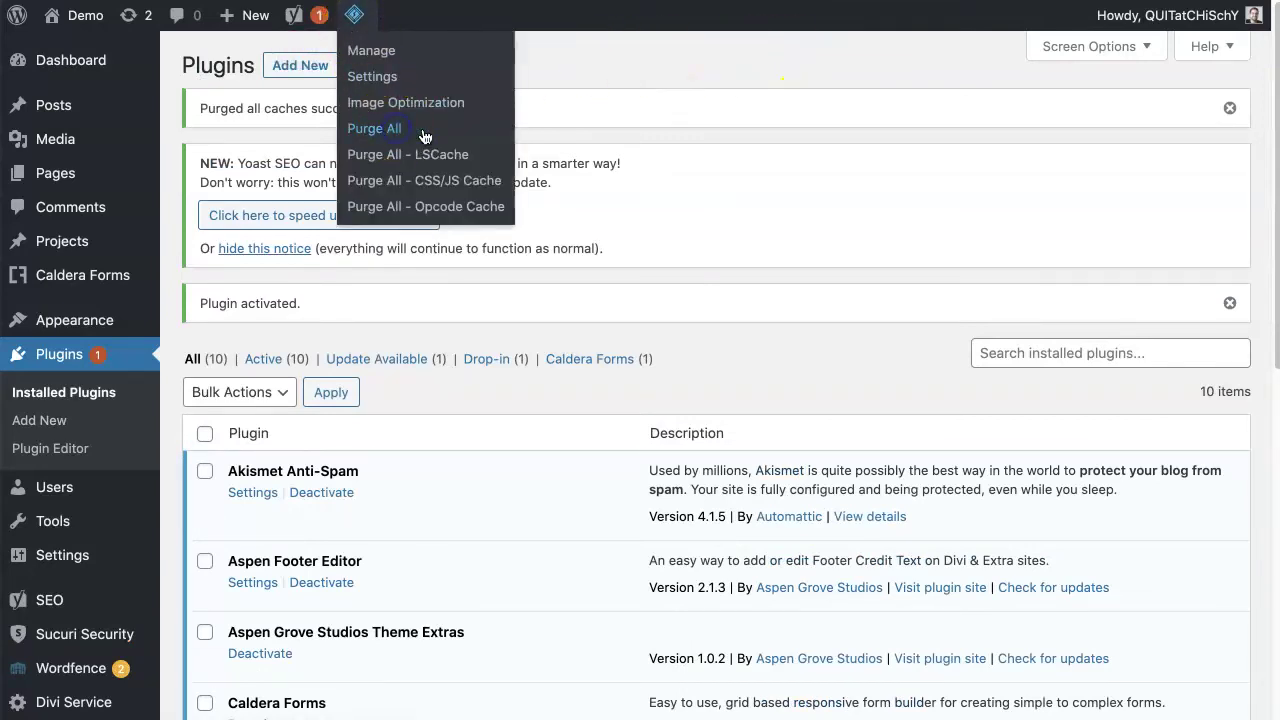
pyautogui.click(685, 74)
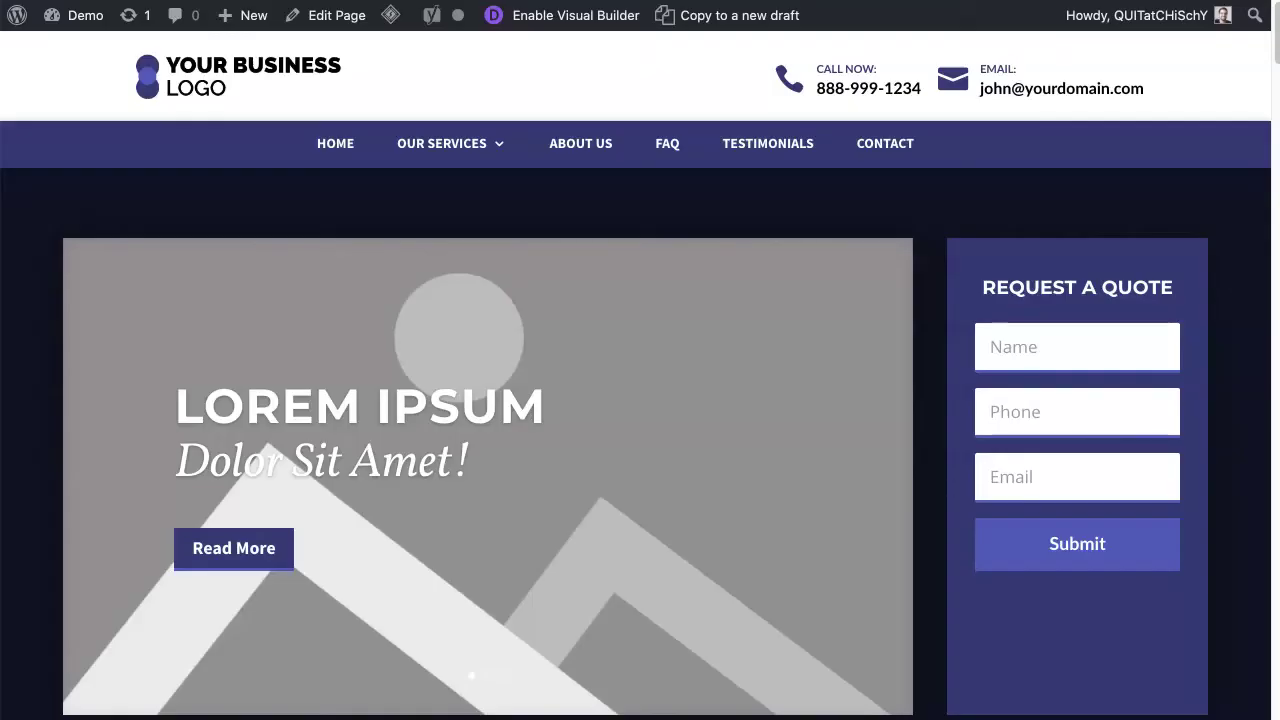
# Step: Open the website's home page for editing in a new browser tab and switch to it
pyautogui.rightClick(340, 33)
pyautogui.click(368, 34)
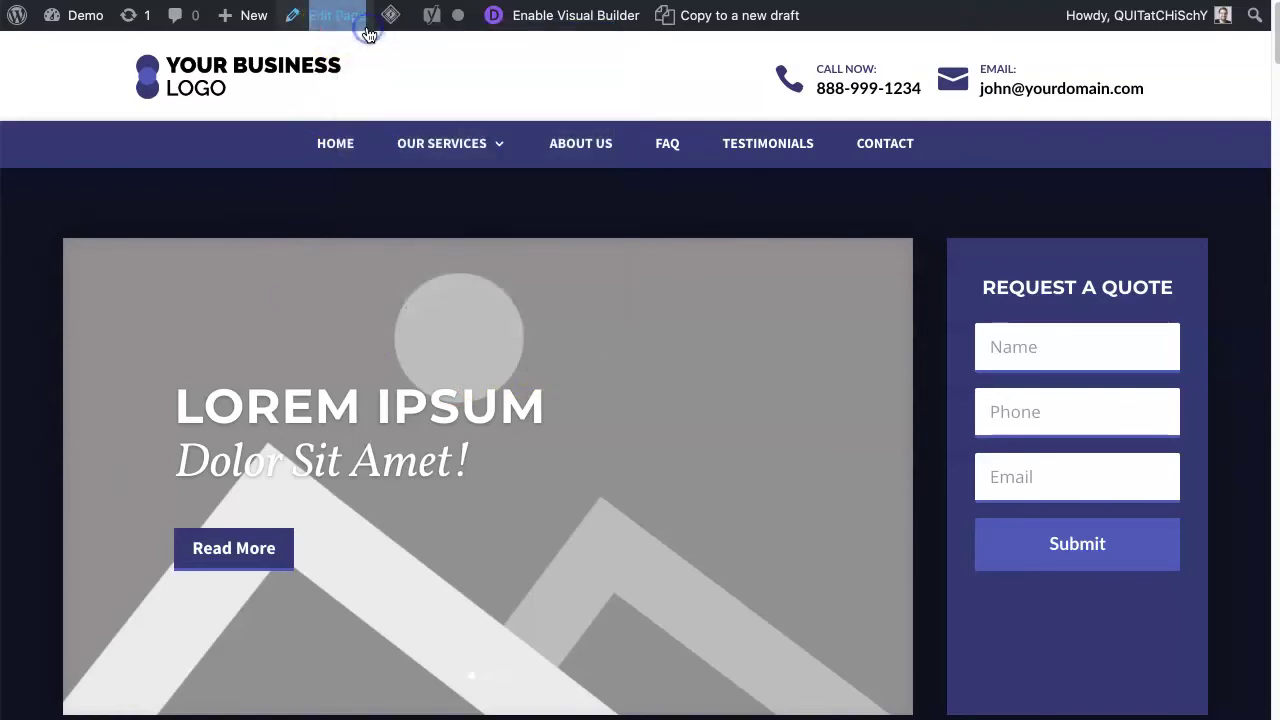
pyautogui.hotkey('ctrl', 'Tab')
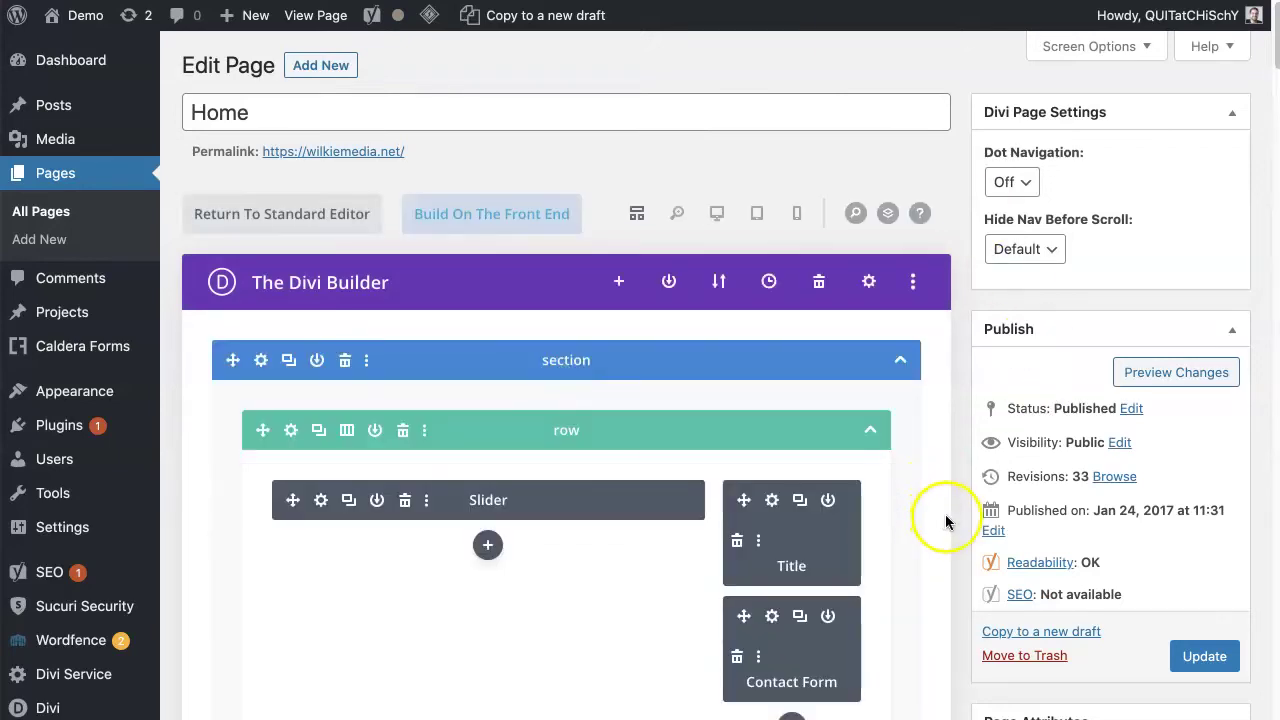
# Step: Open the snippet editor under the Google preview in the page's Yoast SEO section
pyautogui.scroll(-3, 950, 510)
pyautogui.scroll(-15, 962, 507)
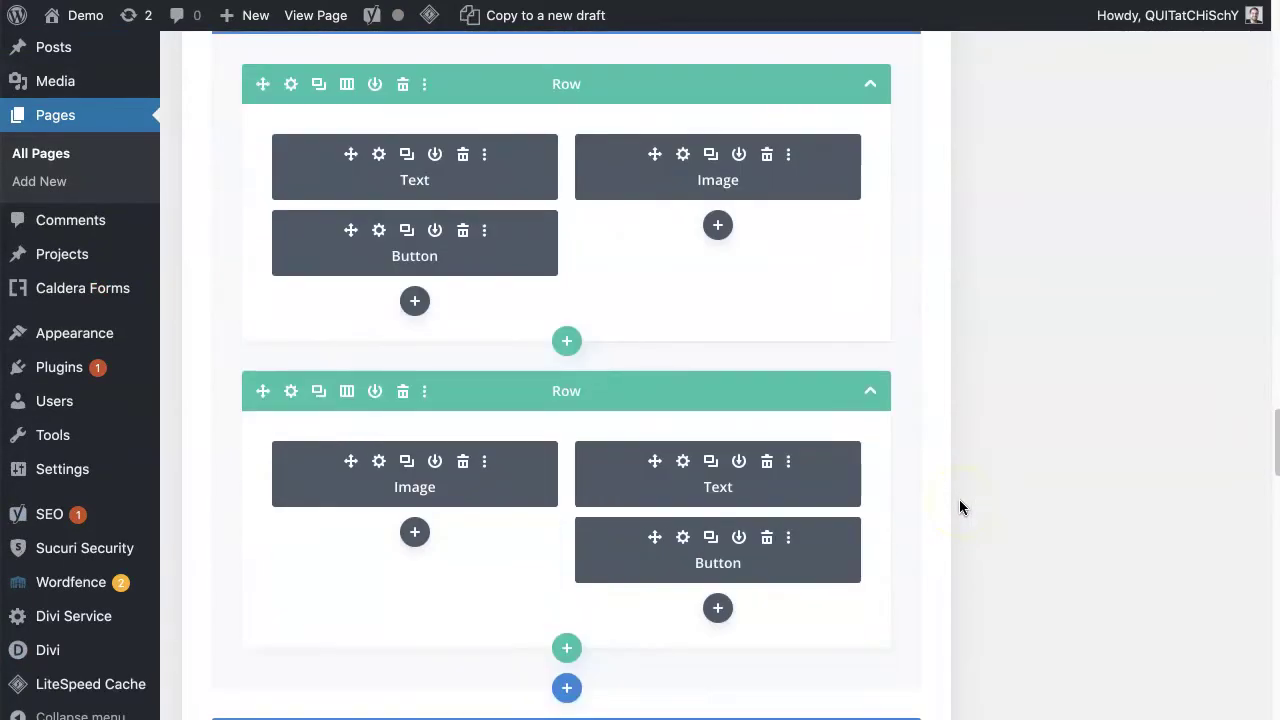
pyautogui.scroll(-10, 959, 507)
pyautogui.scroll(1, 959, 507)
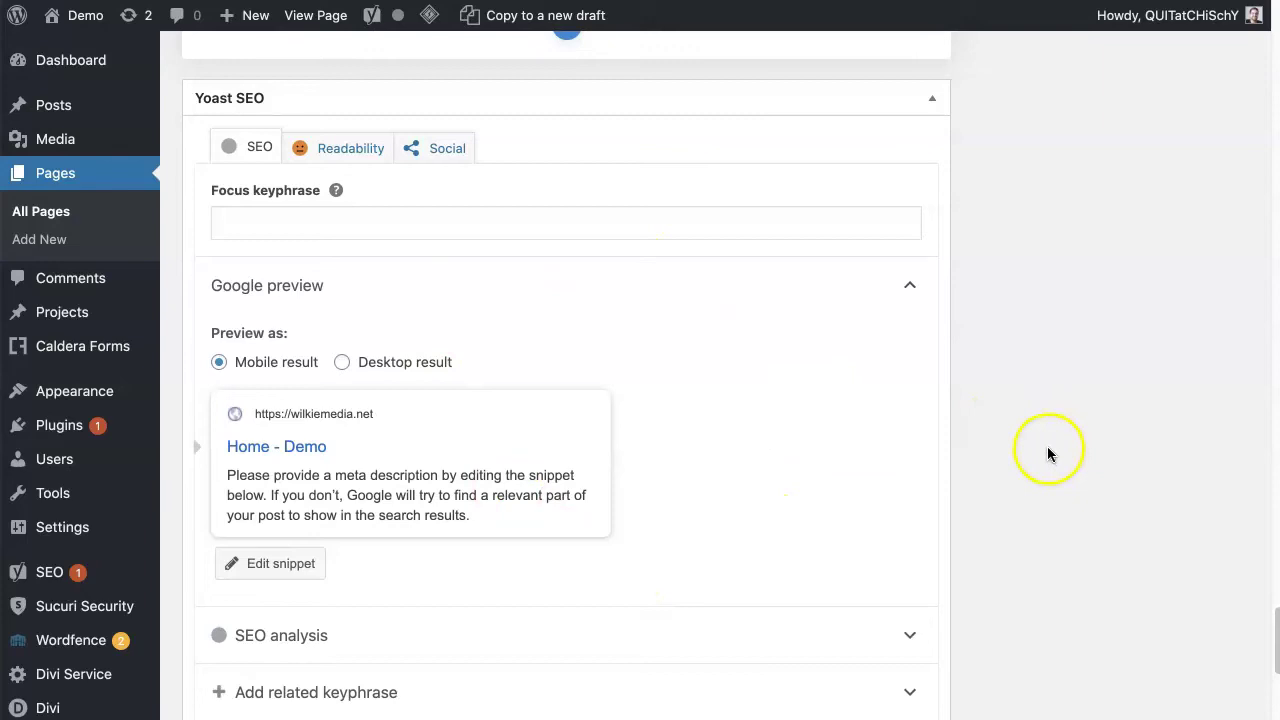
pyautogui.scroll(-1, 1047, 453)
pyautogui.scroll(-2, 1047, 453)
pyautogui.click(256, 535)
pyautogui.scroll(-4, 1012, 397)
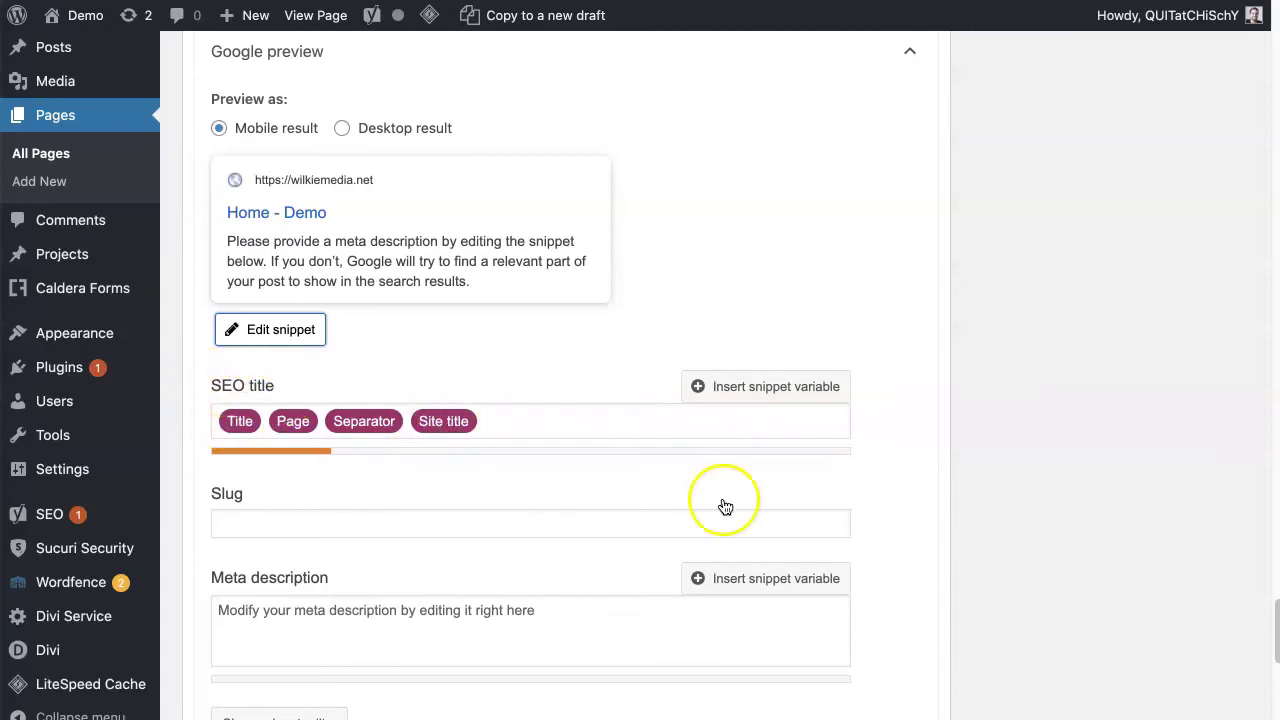
# Step: Compare the desktop and mobile versions of the Google preview and leave it set to Desktop result
pyautogui.scroll(-1, 945, 425)
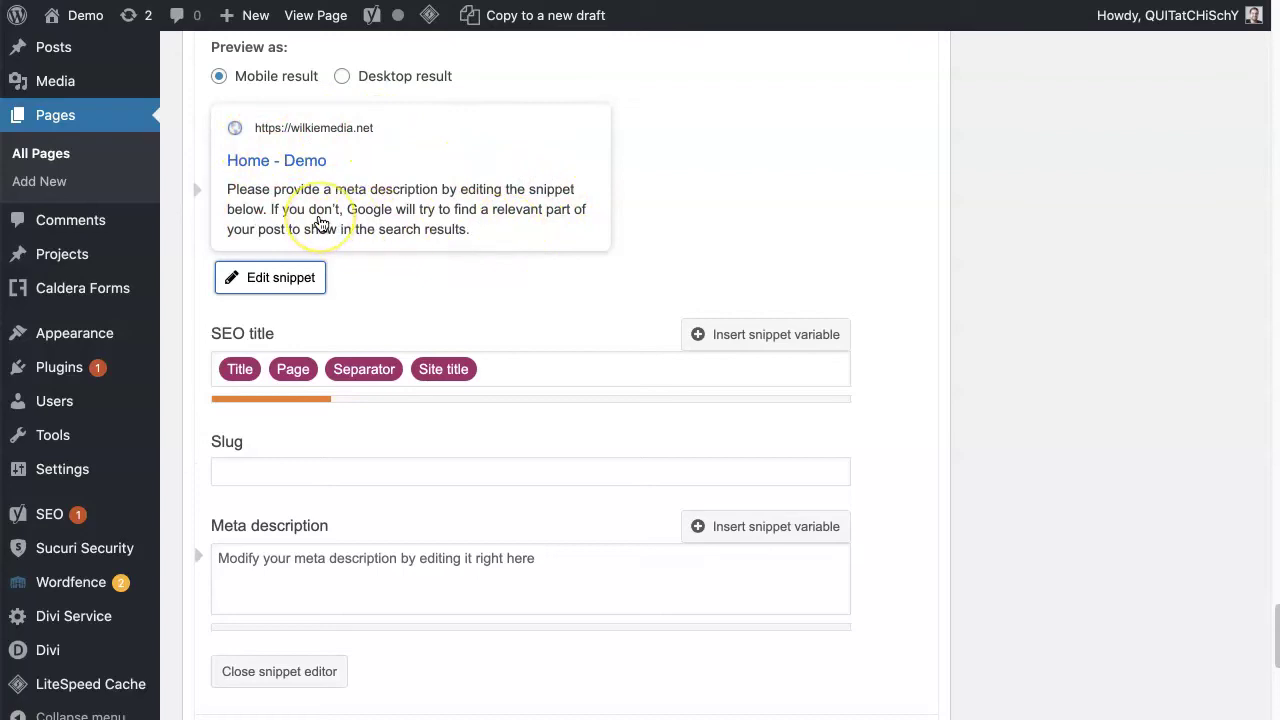
pyautogui.scroll(1, 330, 150)
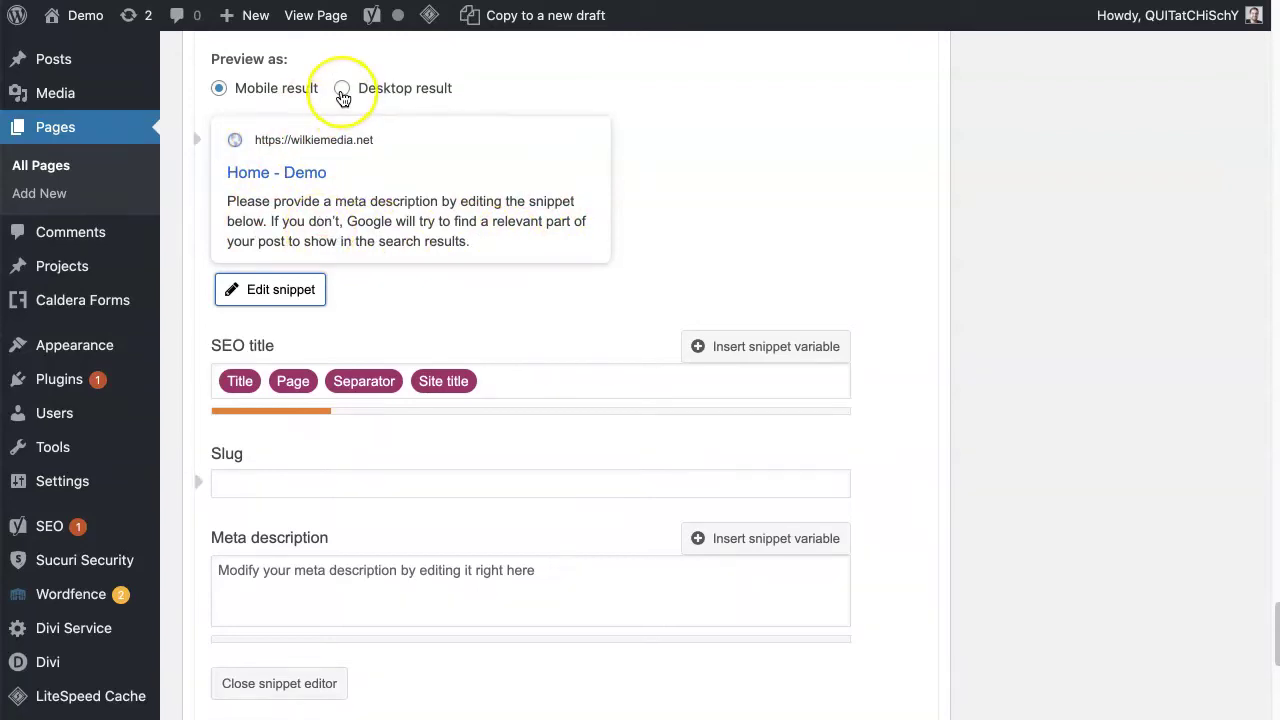
pyautogui.click(342, 89)
pyautogui.scroll(1, 500, 123)
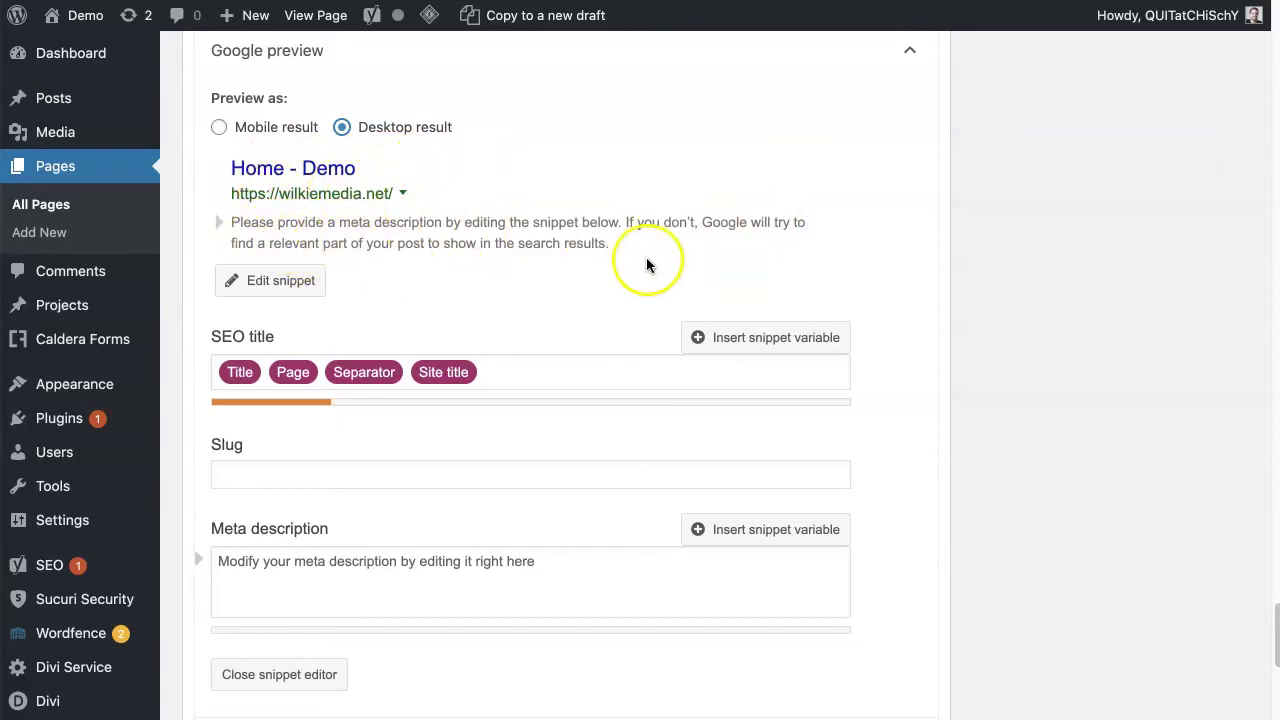
pyautogui.click(219, 127)
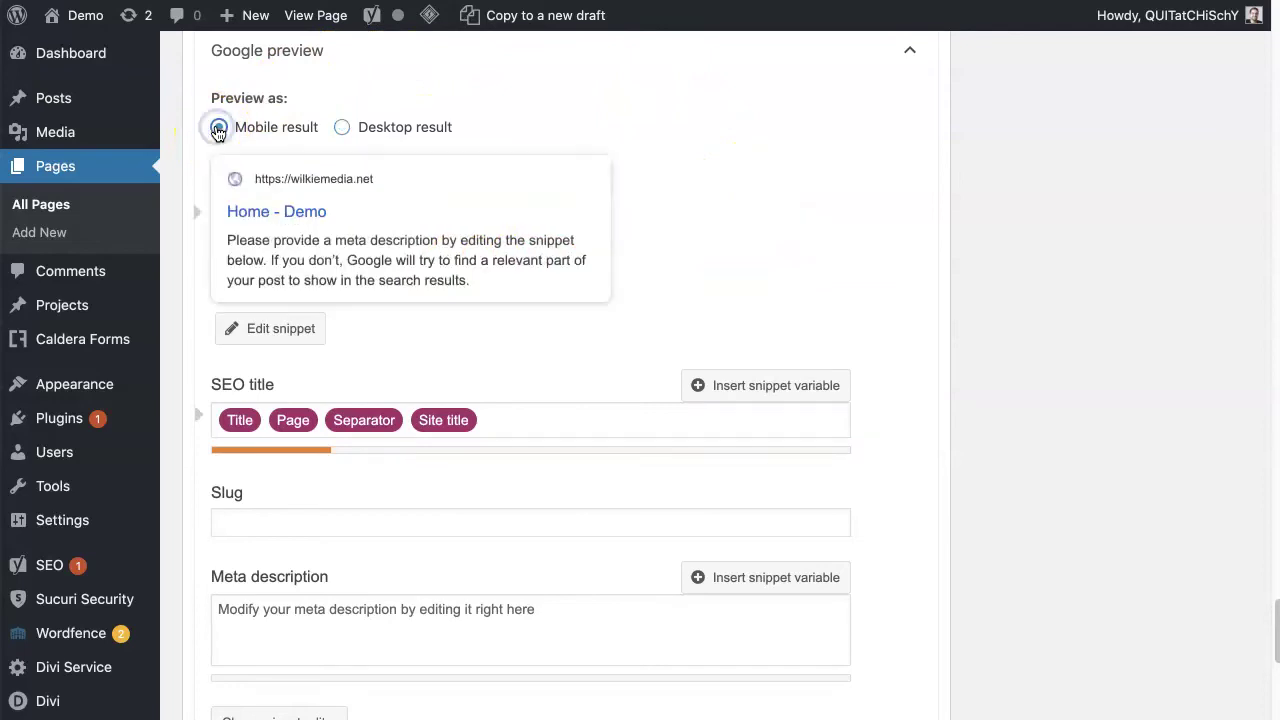
pyautogui.click(342, 125)
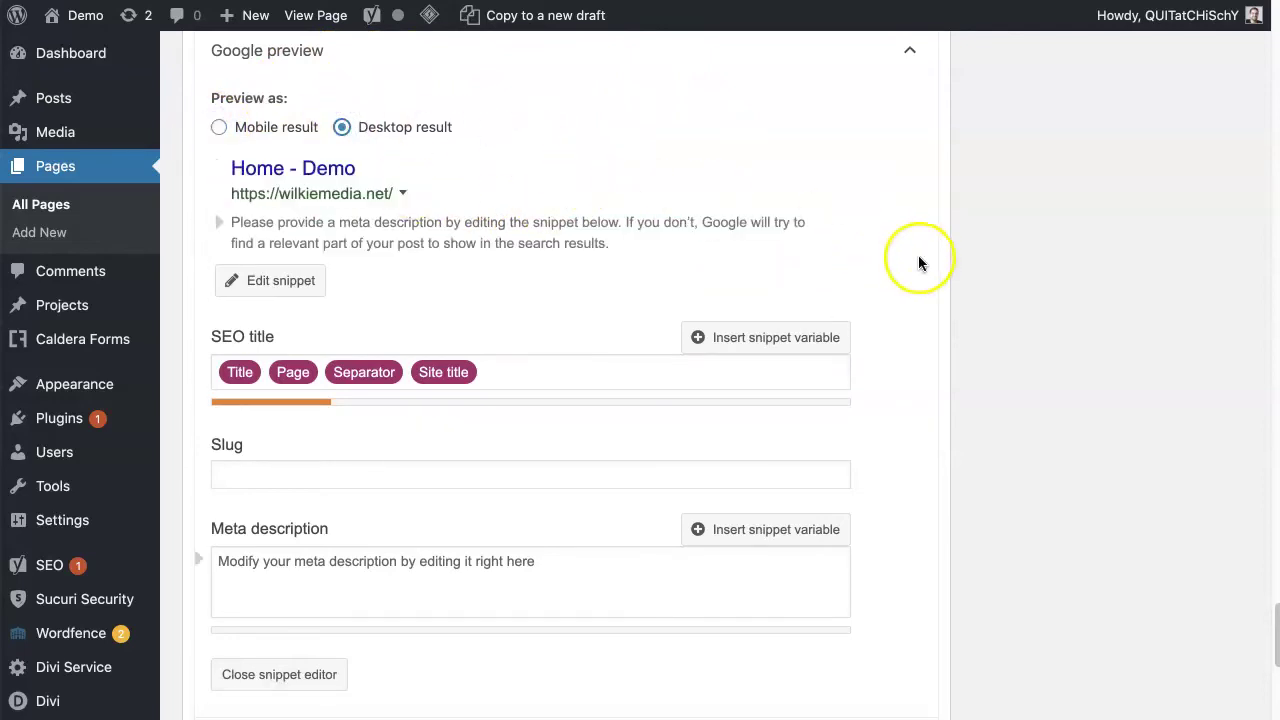
# Step: Insert an extra Site title variable at the end of the SEO title and delete it again
pyautogui.scroll(-1, 990, 243)
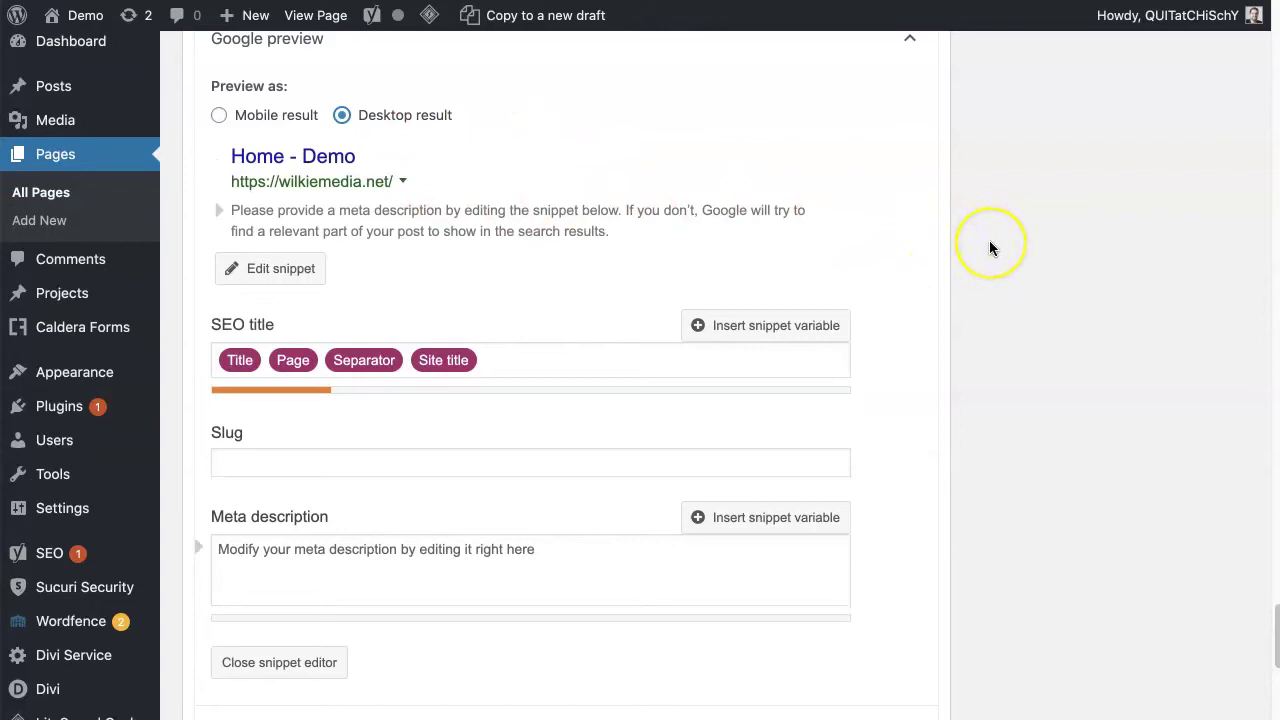
pyautogui.scroll(-2, 990, 248)
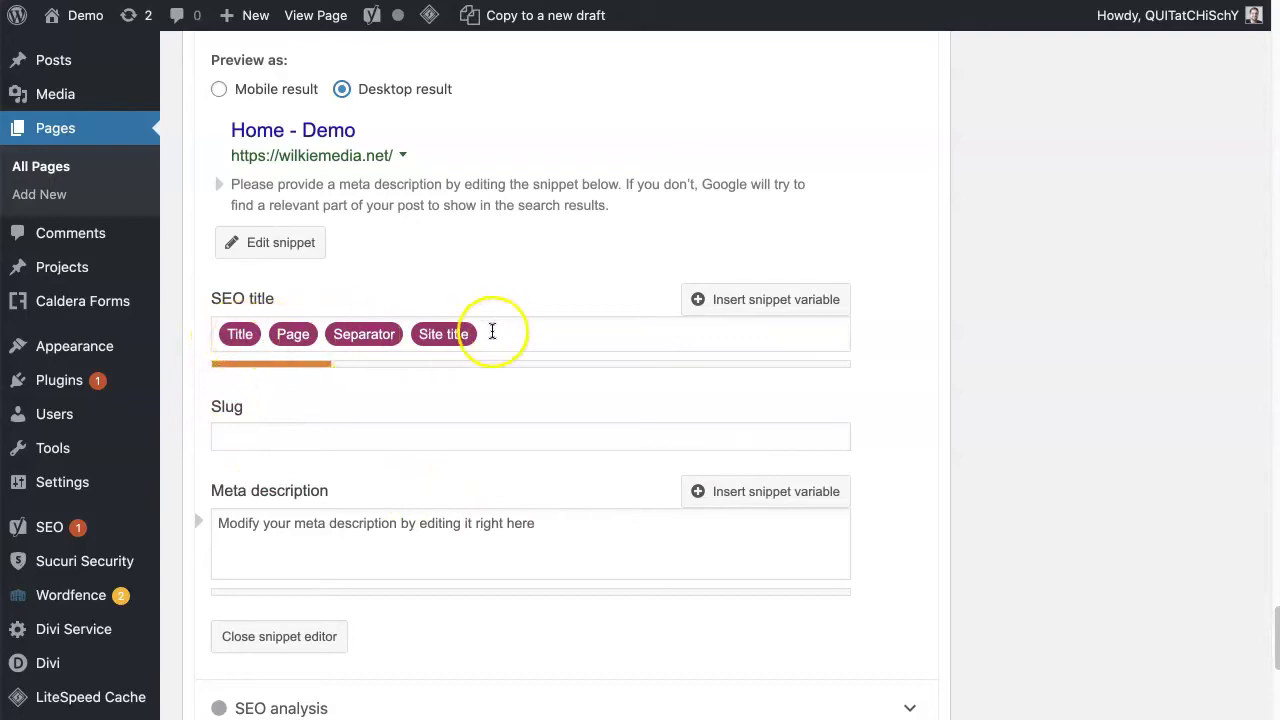
pyautogui.click(234, 338)
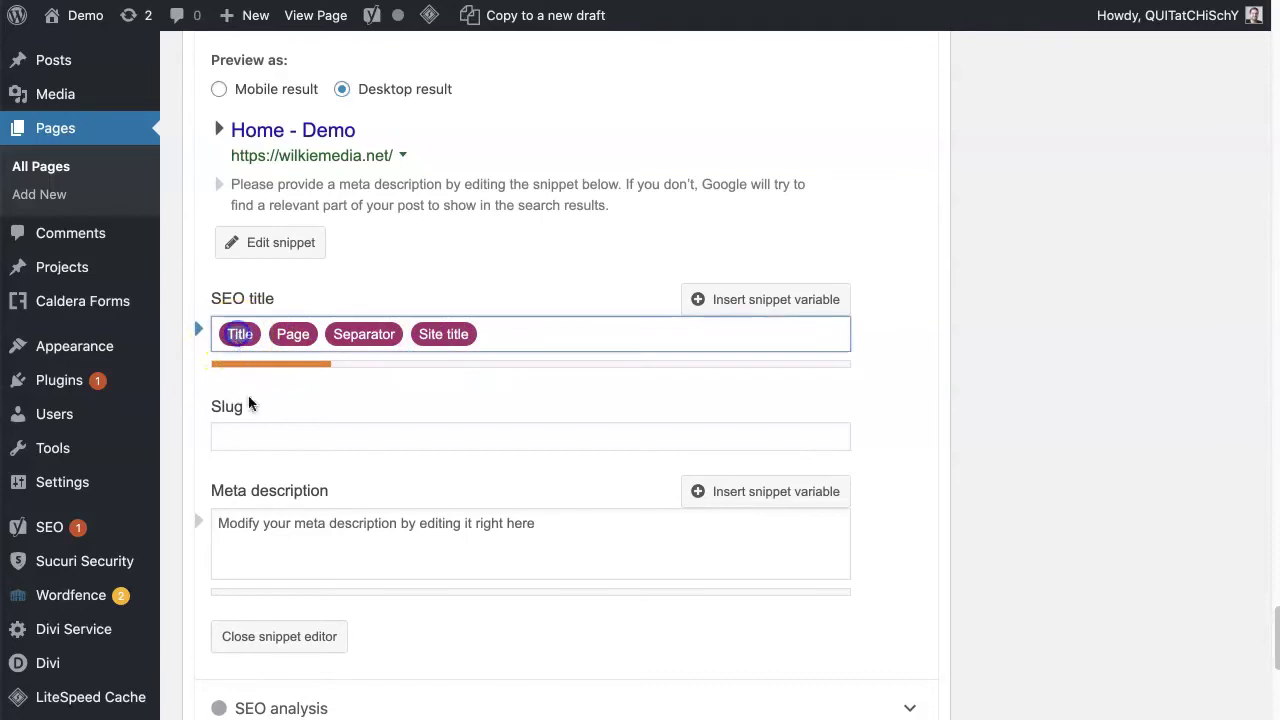
pyautogui.click(482, 336)
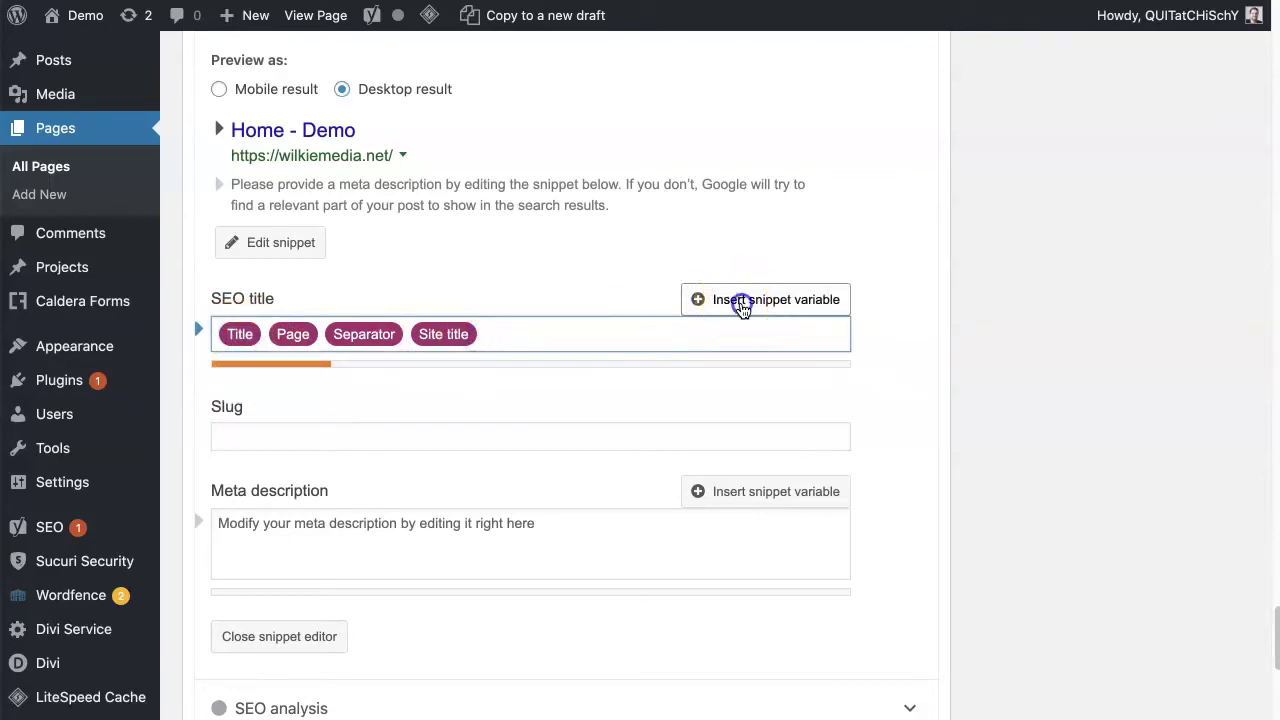
pyautogui.click(730, 308)
pyautogui.click(576, 406)
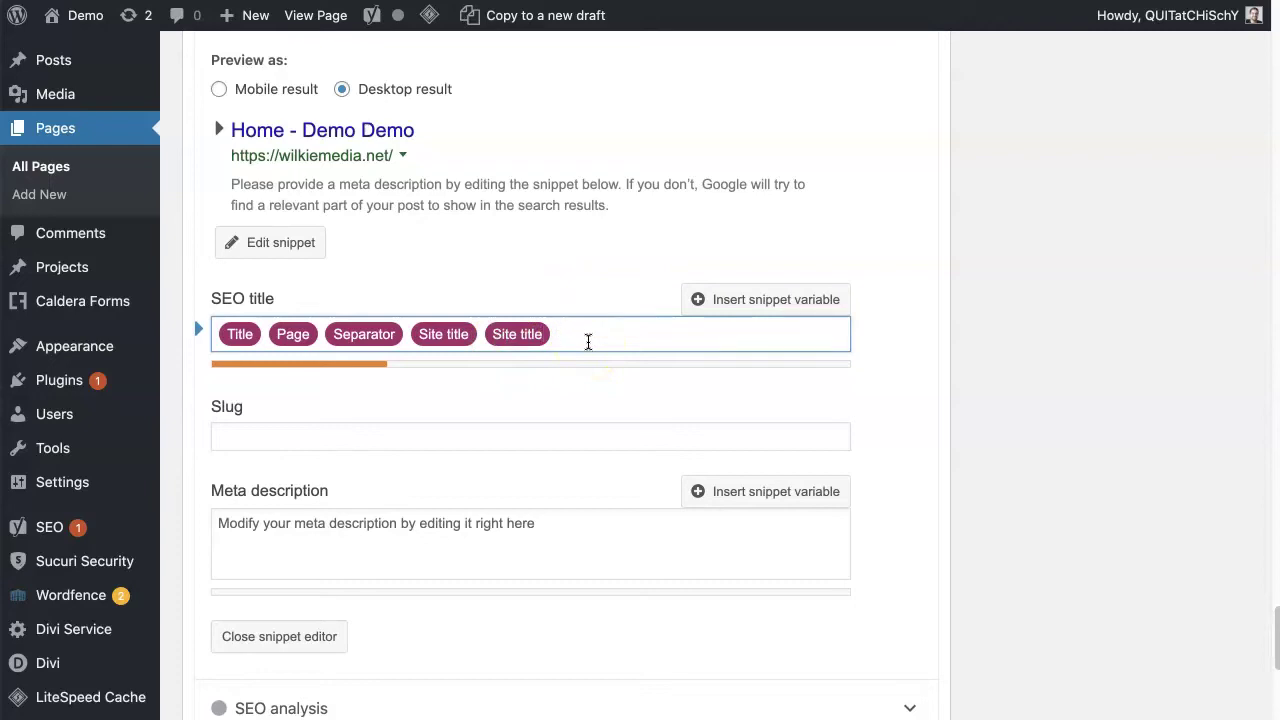
pyautogui.press('BackSpace')
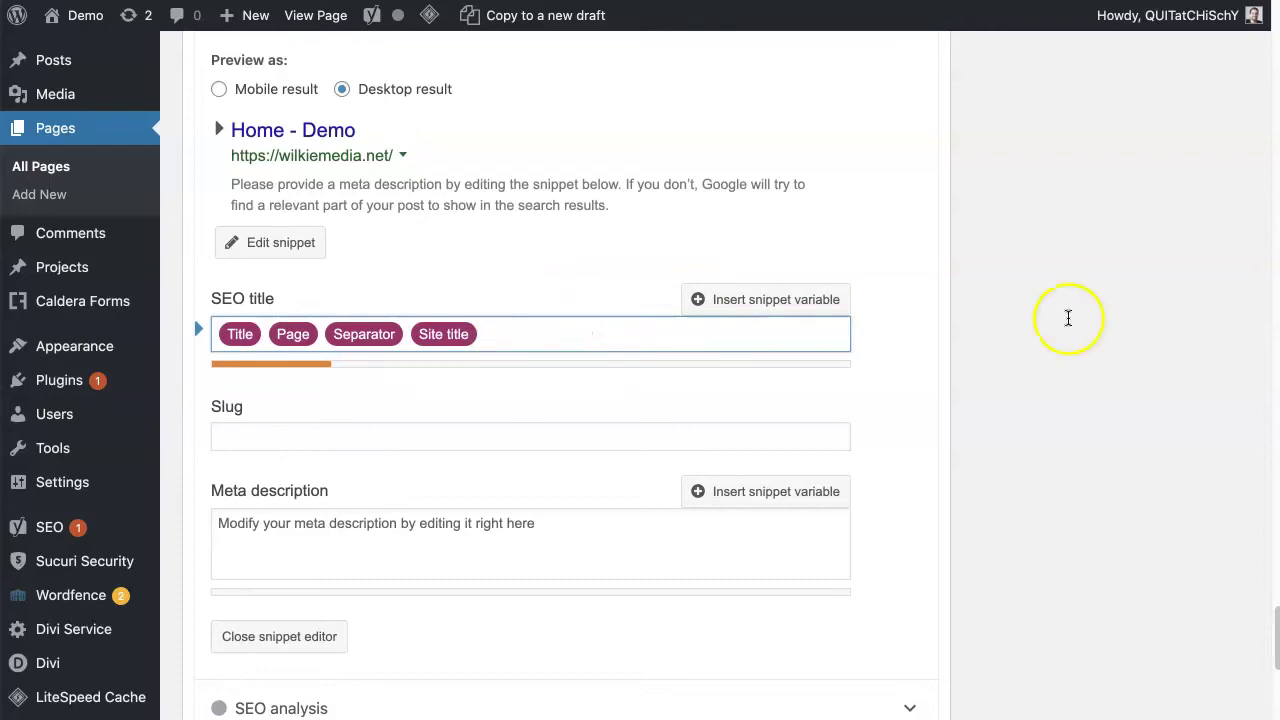
# Step: Replace the page title "Home" with "Chicago Dentist" and check it in the Yoast Google preview
pyautogui.scroll(1, 1074, 406)
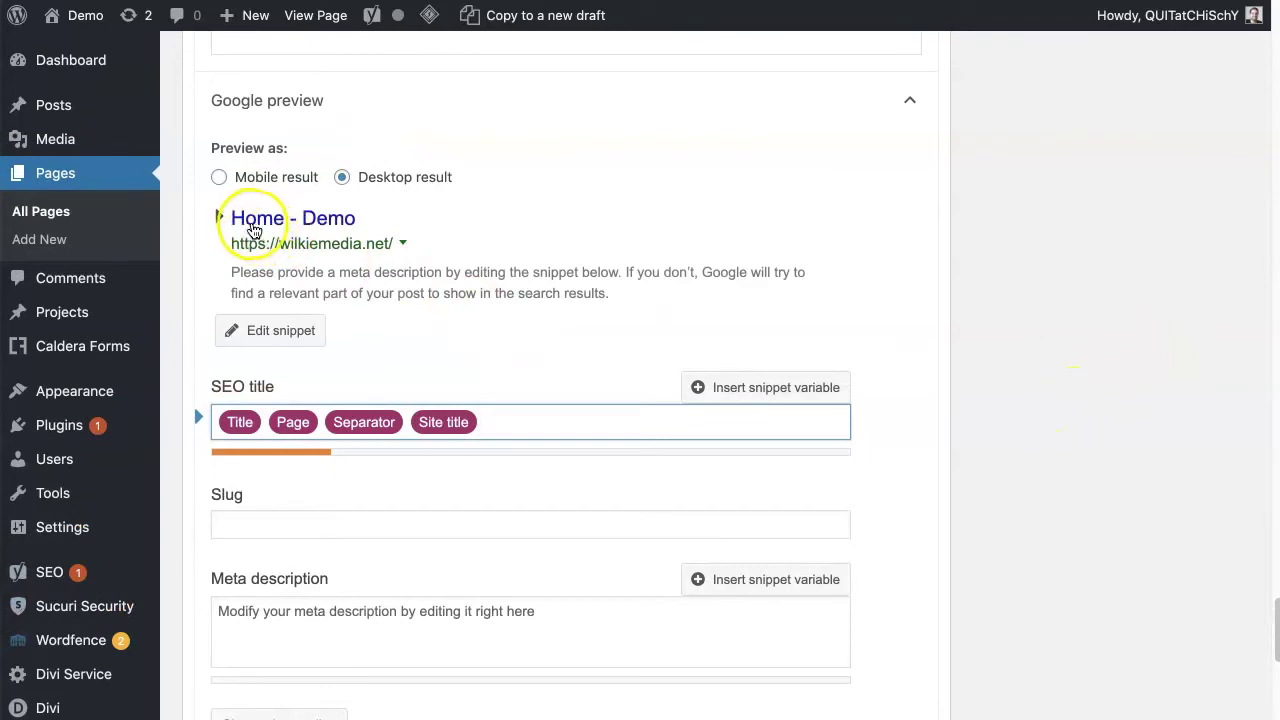
pyautogui.scroll(20, 1078, 412)
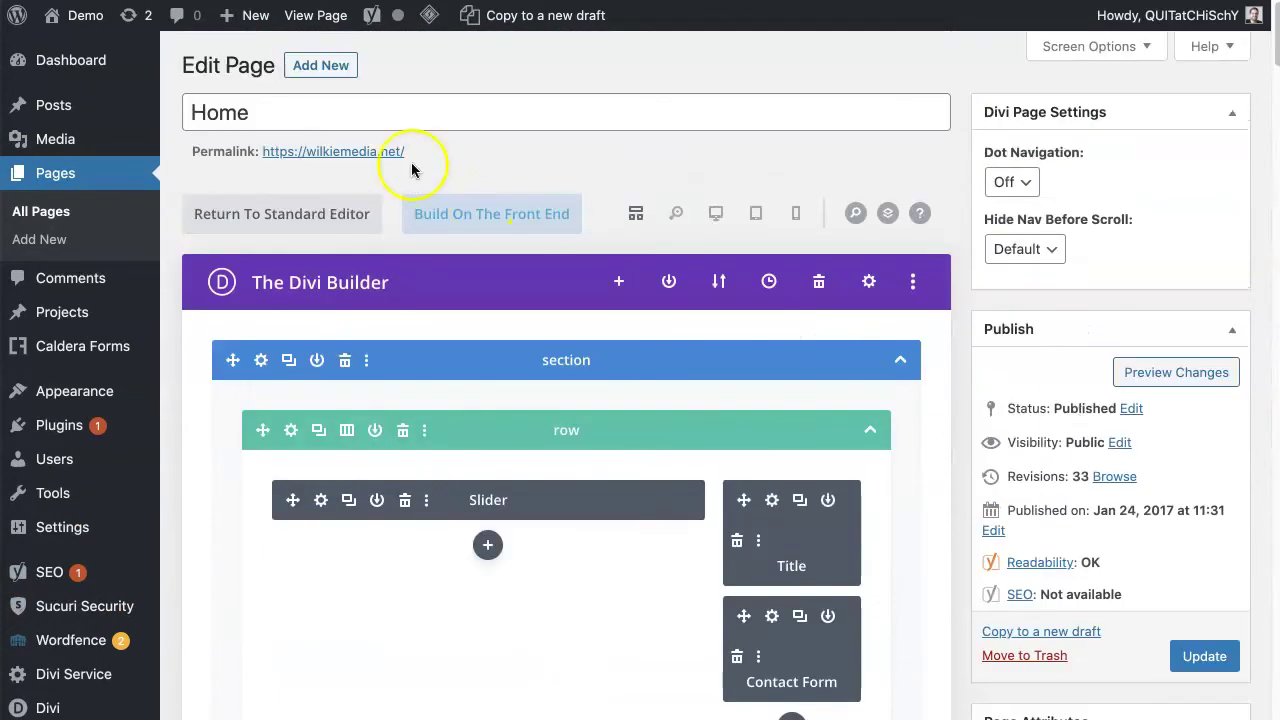
pyautogui.moveTo(258, 112); pyautogui.dragTo(183, 112)
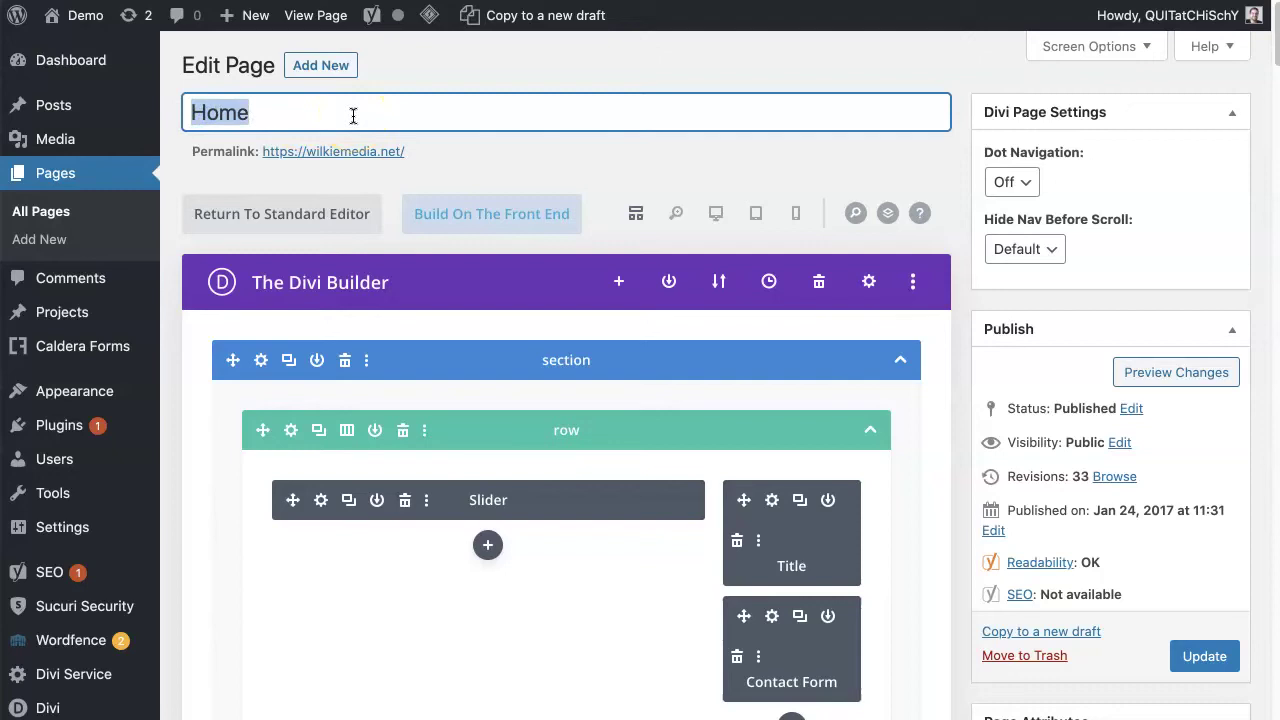
pyautogui.write('Chicago Dentist')
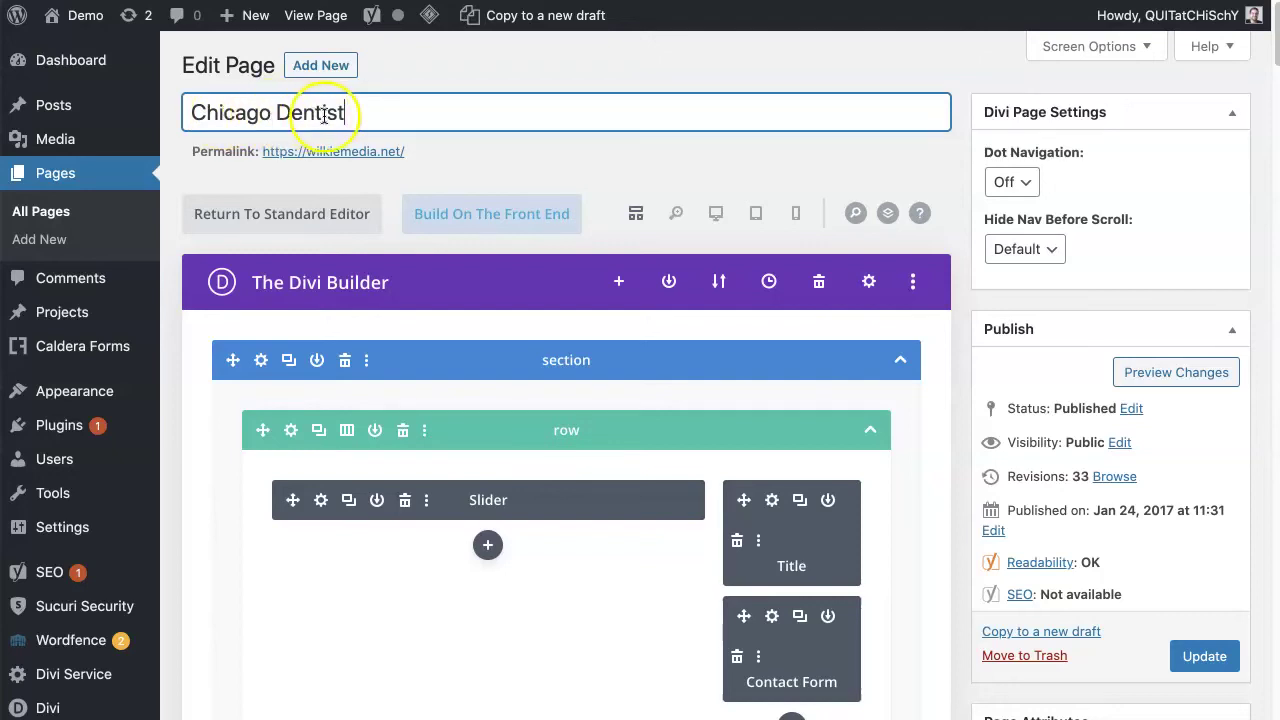
pyautogui.click(458, 155)
pyautogui.scroll(-7, 620, 240)
pyautogui.scroll(-15, 751, 323)
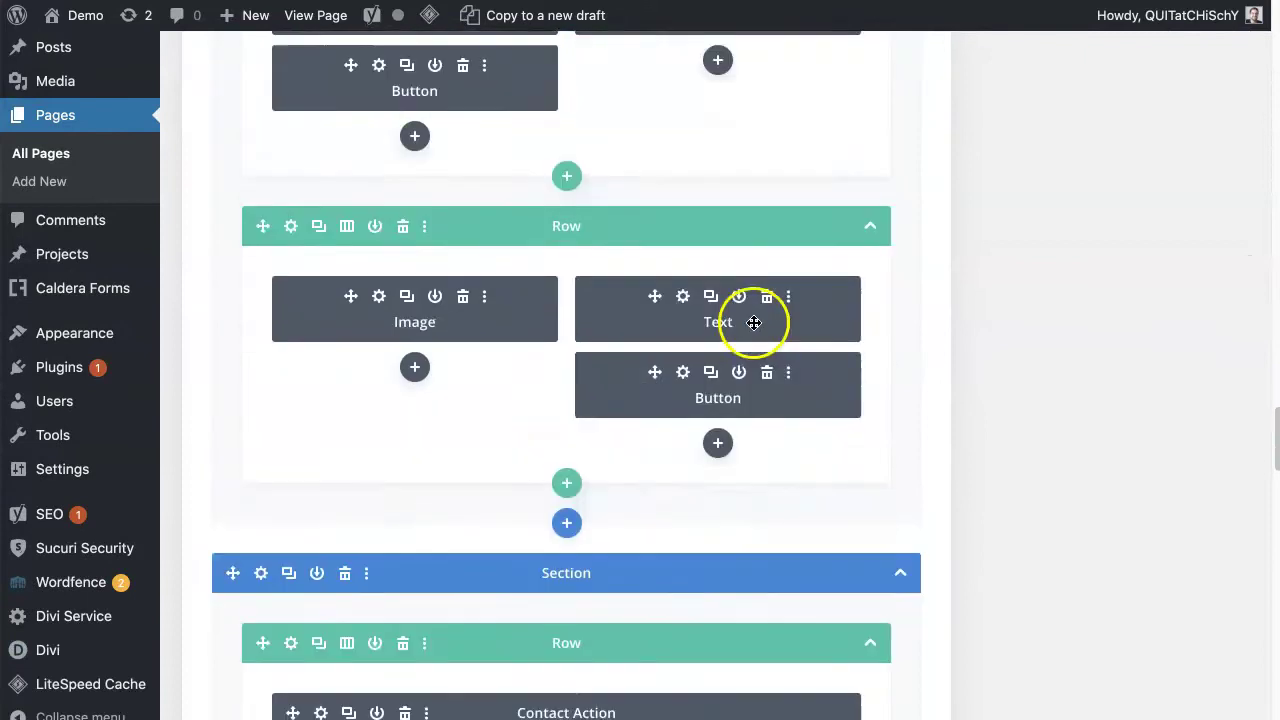
pyautogui.scroll(1, 756, 330)
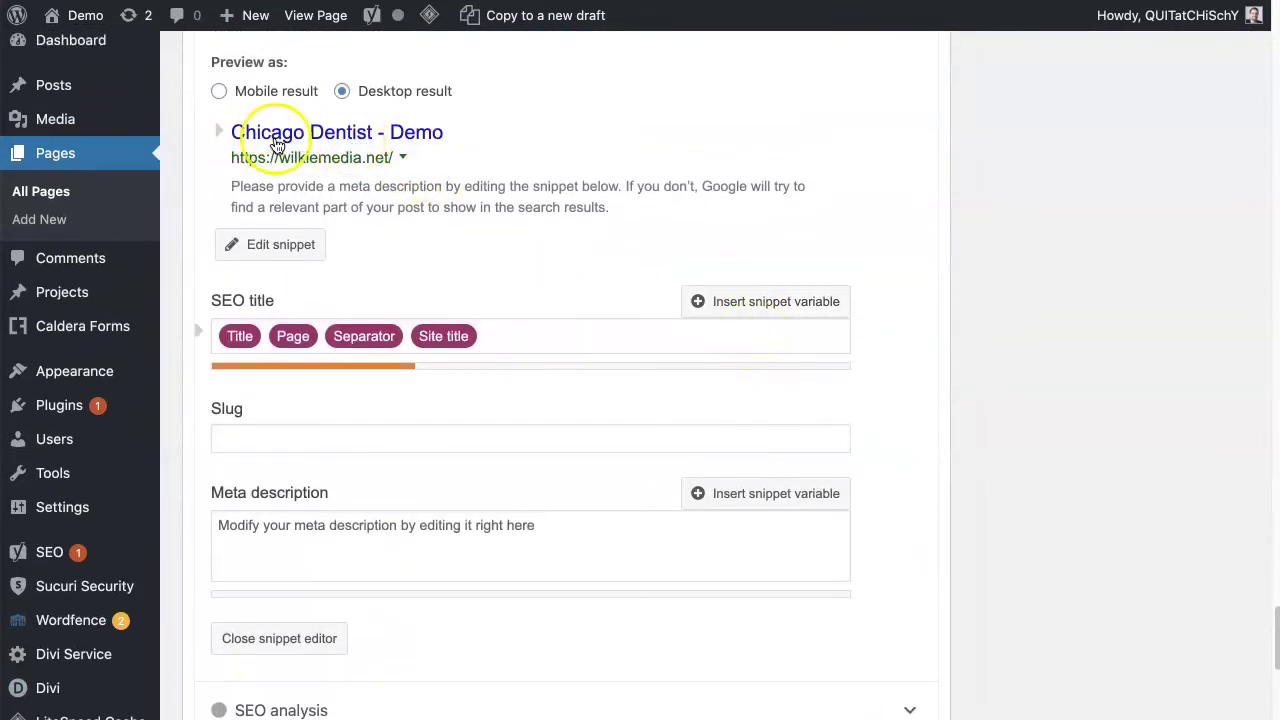
# Step: Replace the page title with "Dentist In Chicago, IL"
pyautogui.scroll(10, 1030, 415)
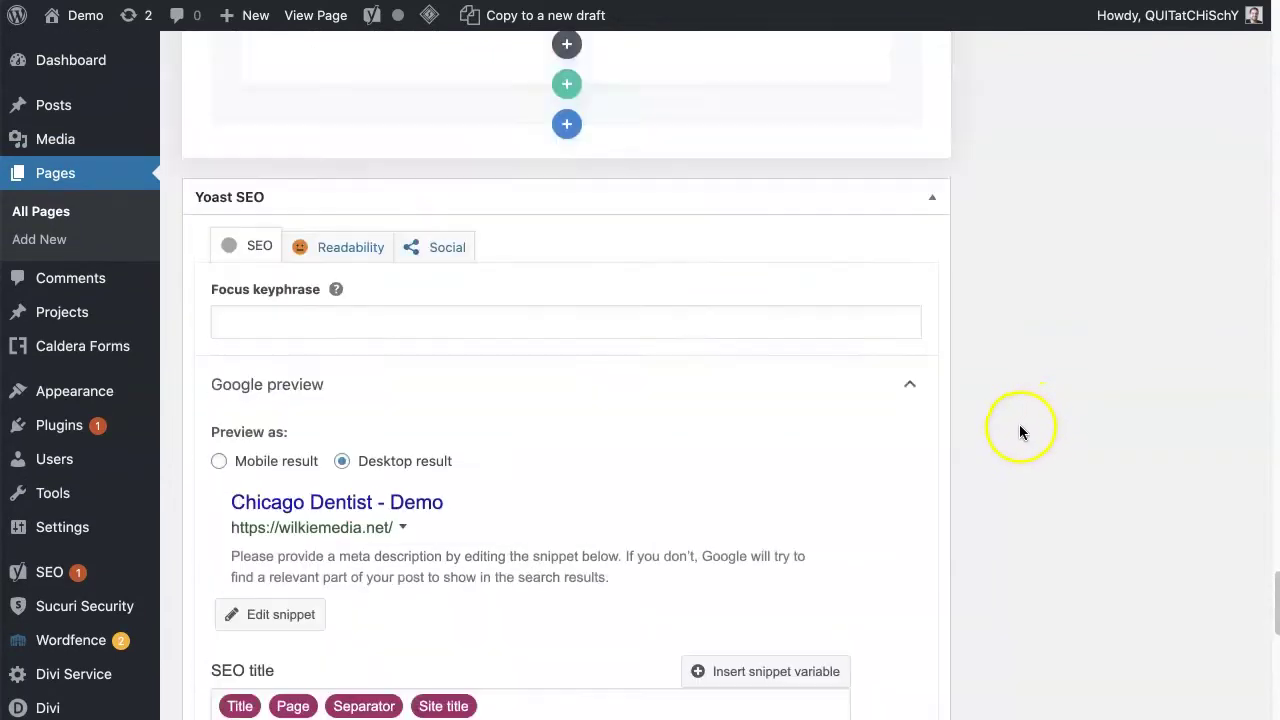
pyautogui.scroll(8, 1015, 425)
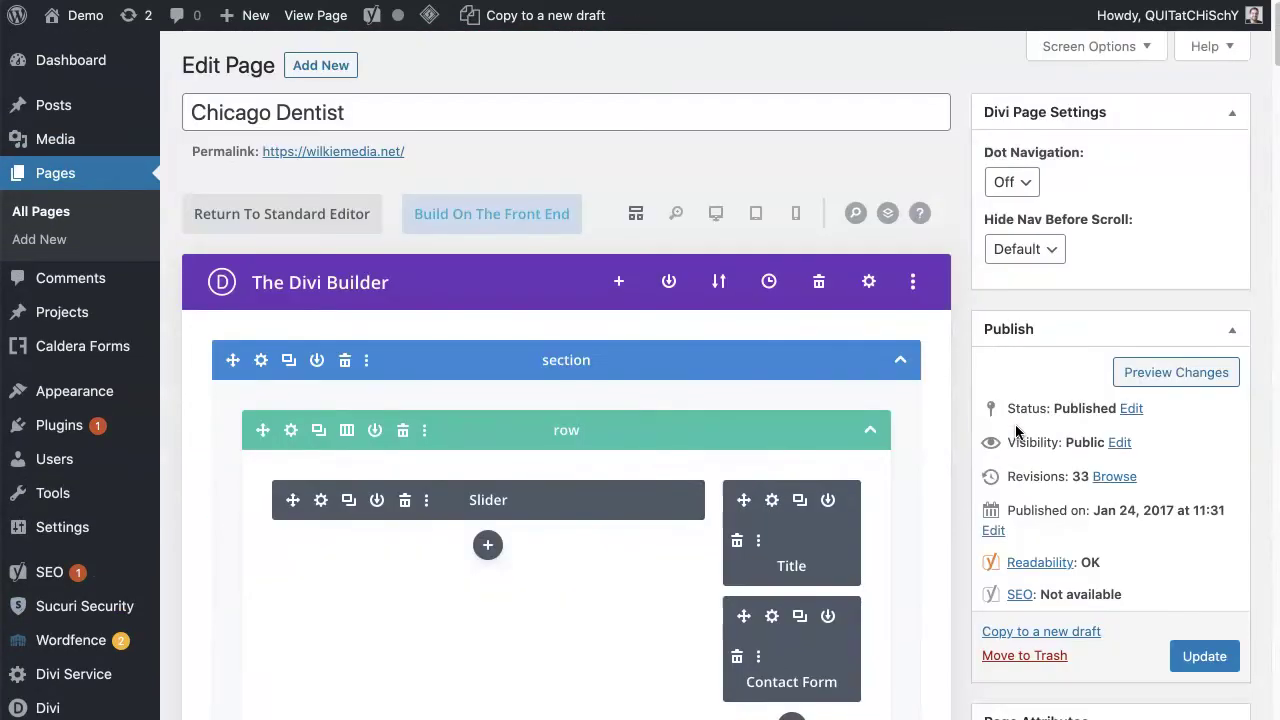
pyautogui.click(272, 115)
pyautogui.doubleClick(272, 115)
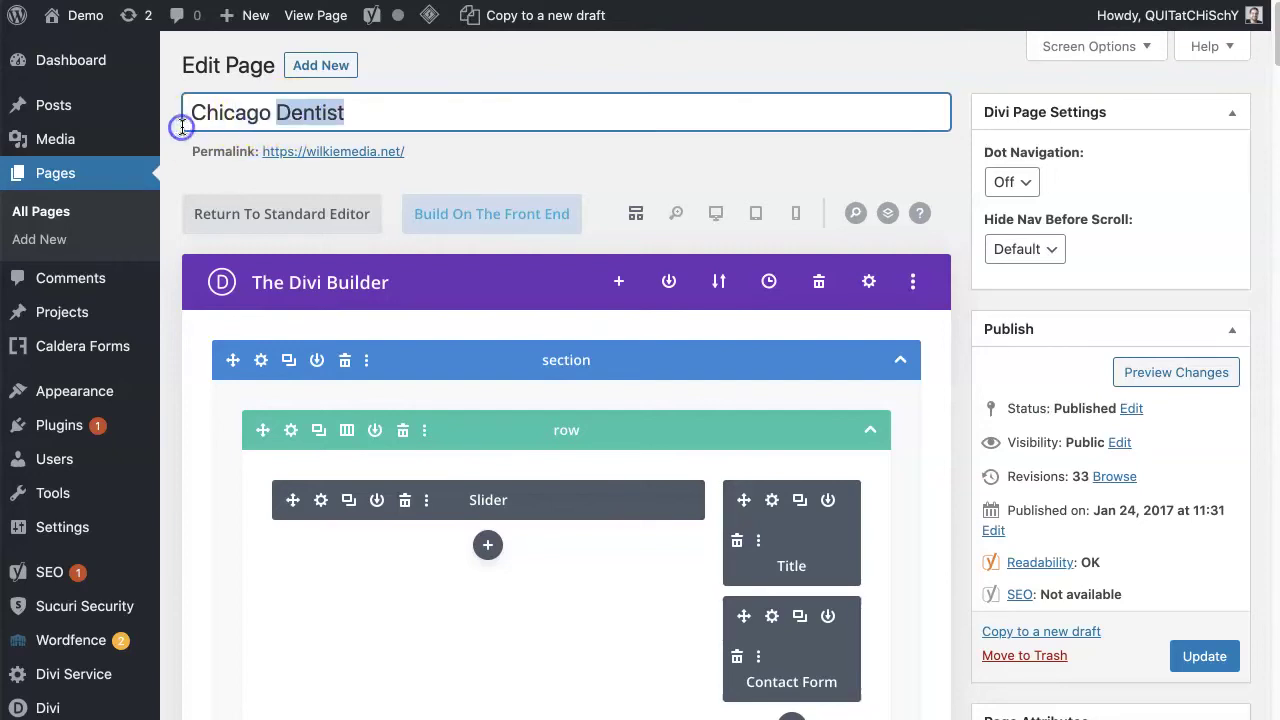
pyautogui.click(272, 115)
pyautogui.hotkey('shift', 'Home')
pyautogui.press('BackSpace')
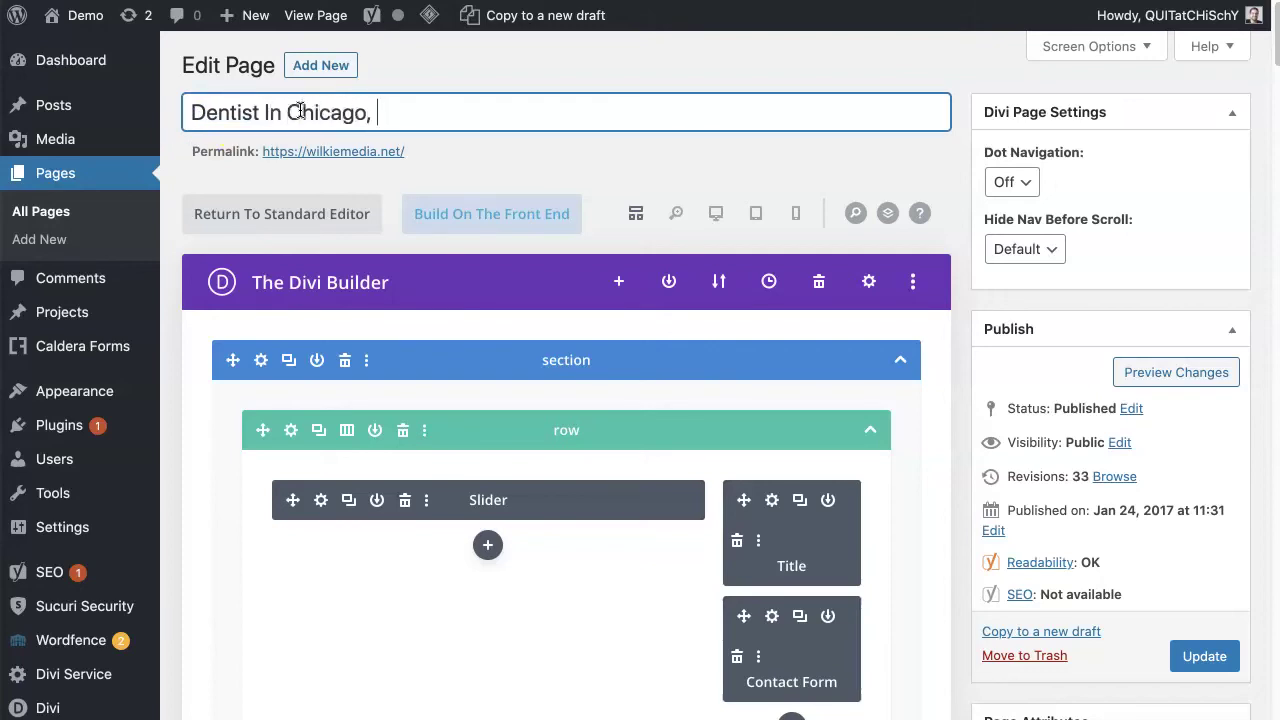
pyautogui.click(557, 67)
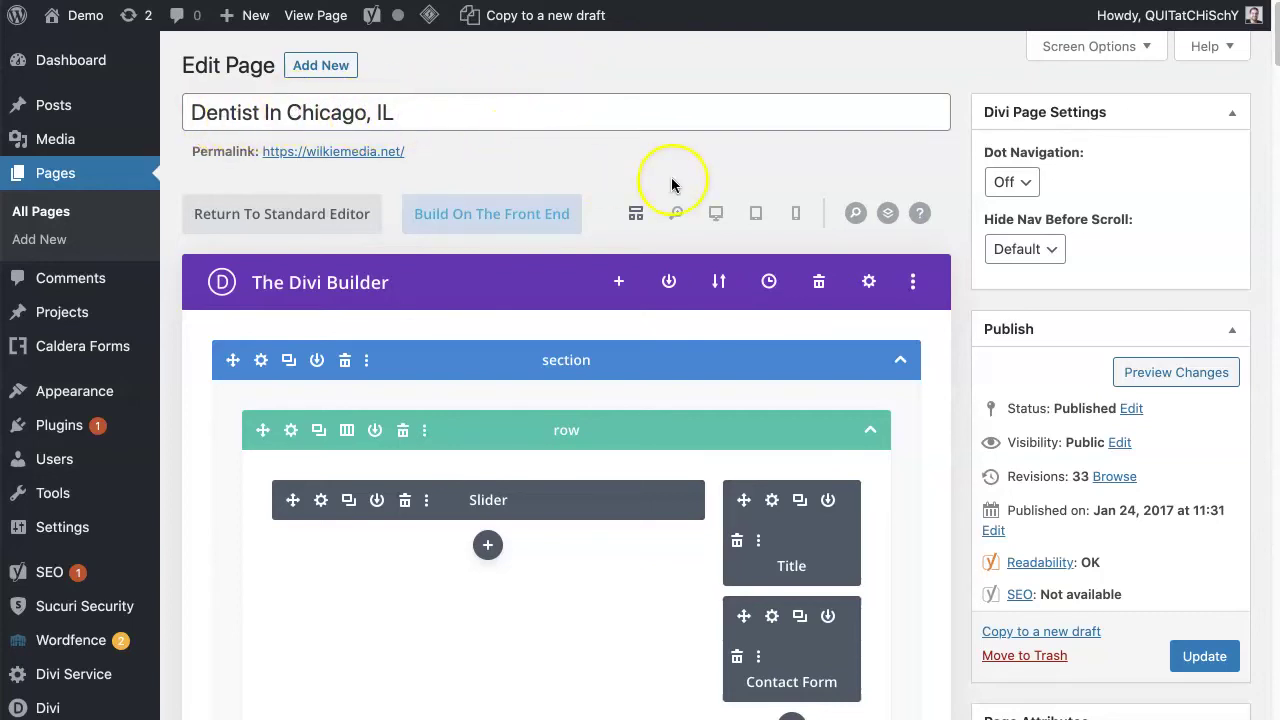
# Step: Review the city and state wording in the page title and check how it reads in the Yoast Google preview
pyautogui.scroll(-7, 956, 256)
pyautogui.scroll(7, 955, 260)
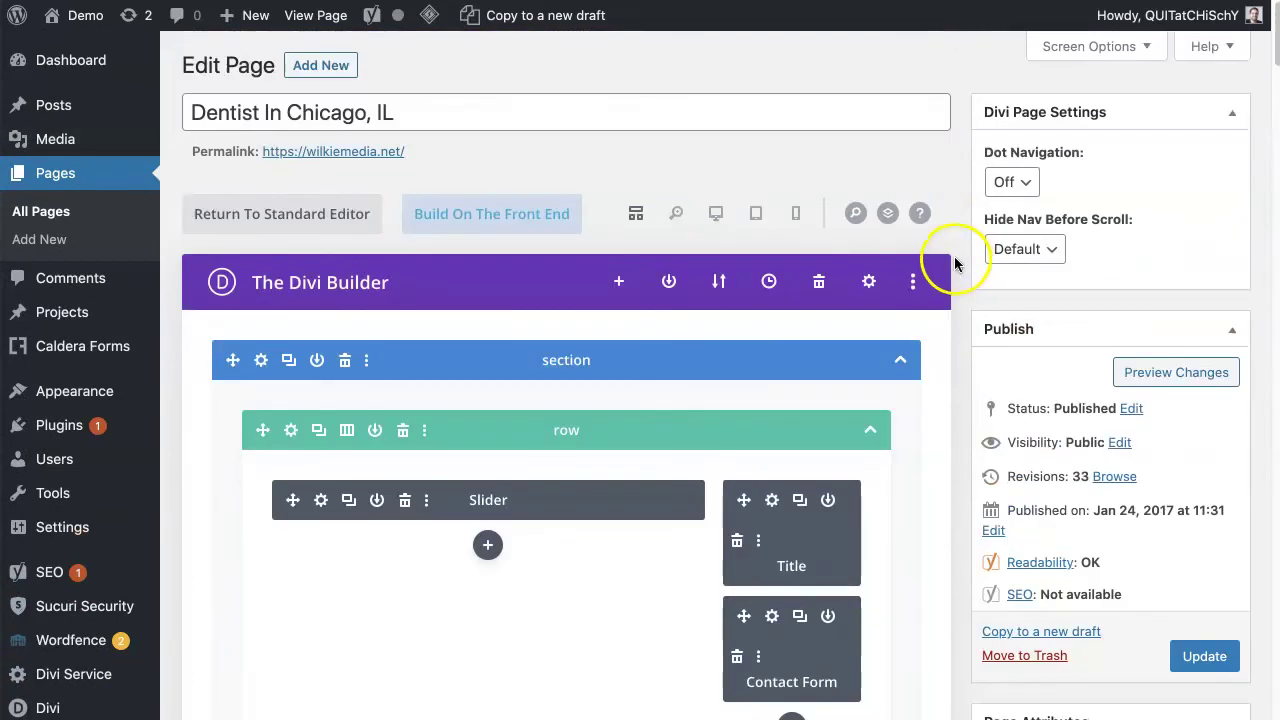
pyautogui.click(311, 115)
pyautogui.doubleClick(351, 115)
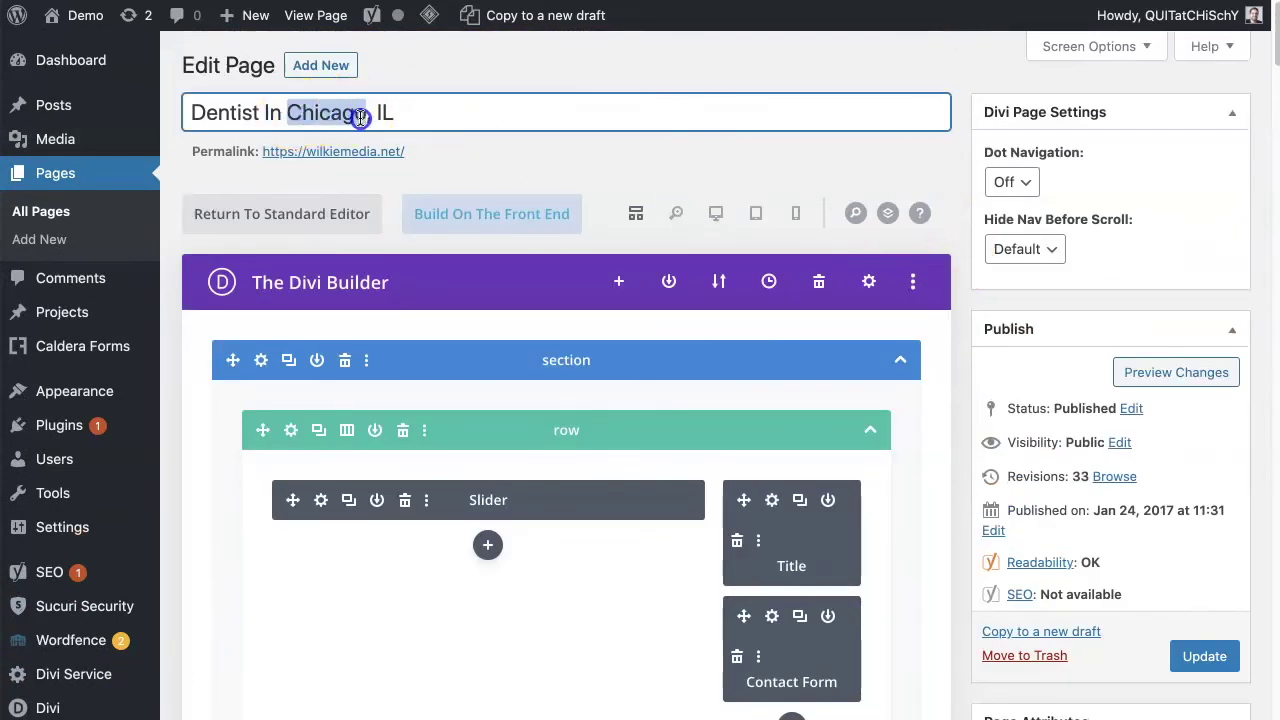
pyautogui.doubleClick(383, 113)
pyautogui.click(533, 66)
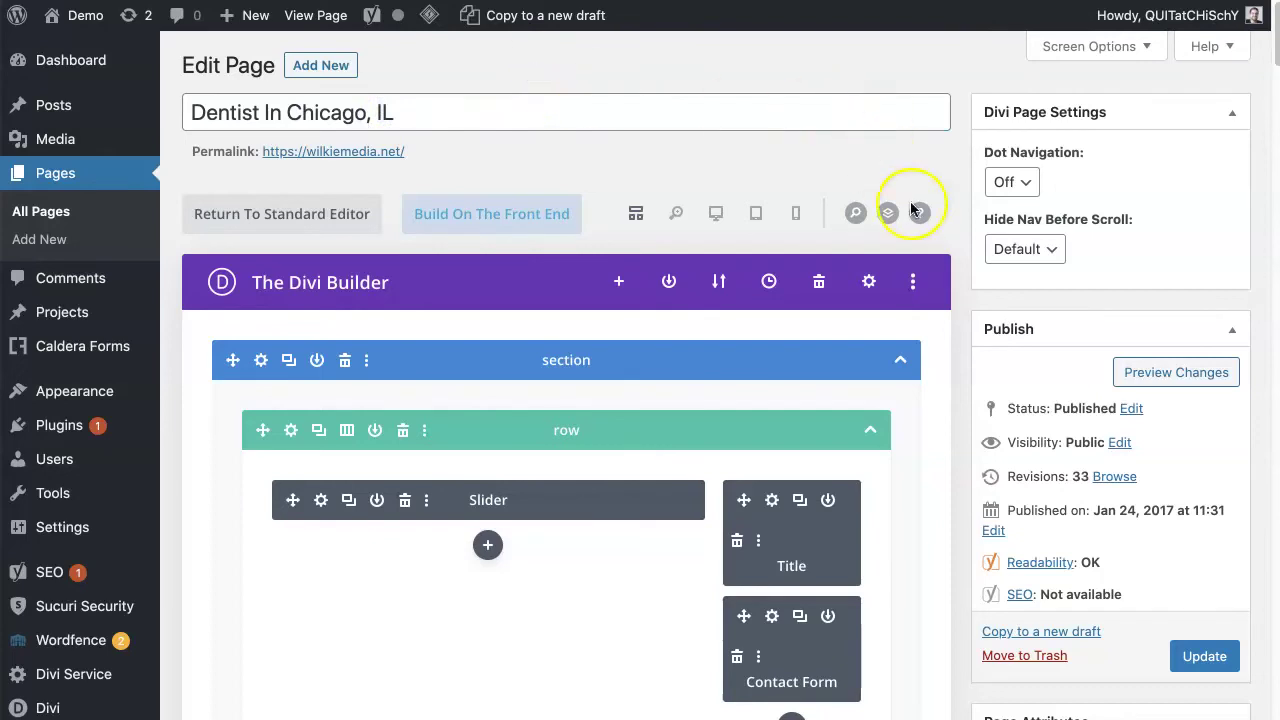
pyautogui.scroll(-10, 900, 280)
pyautogui.scroll(-12, 954, 300)
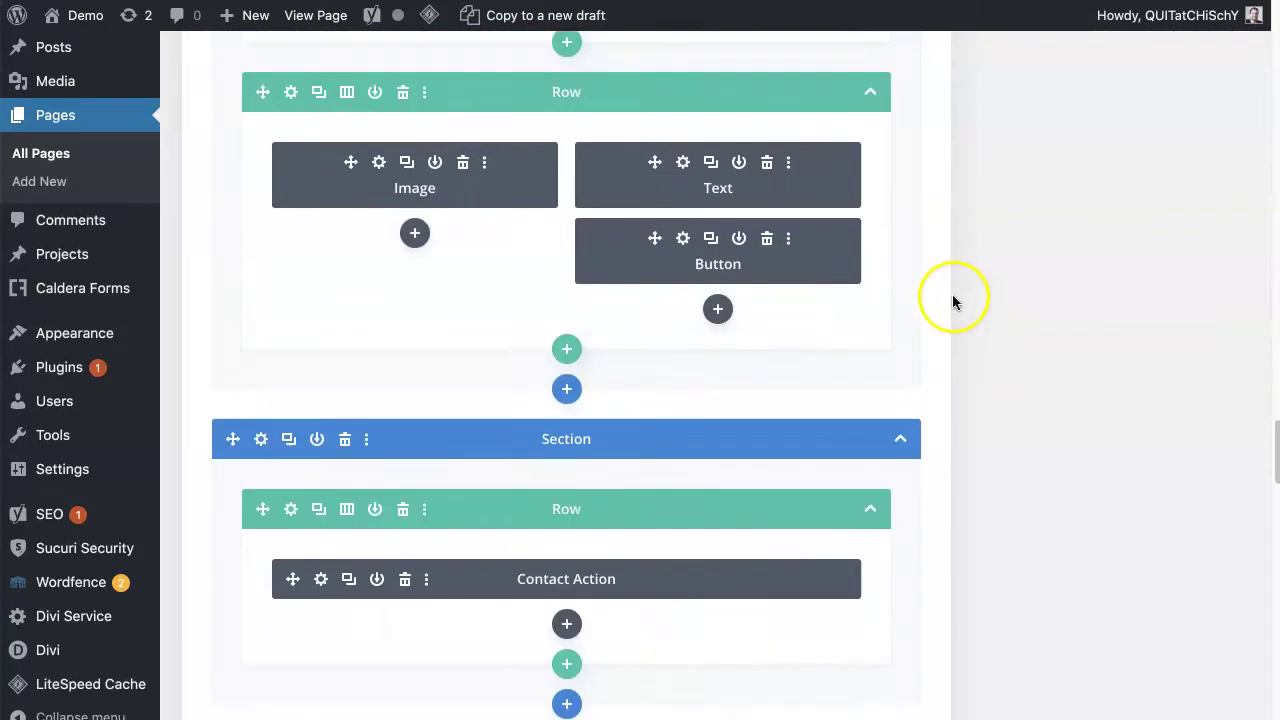
pyautogui.scroll(-2, 949, 296)
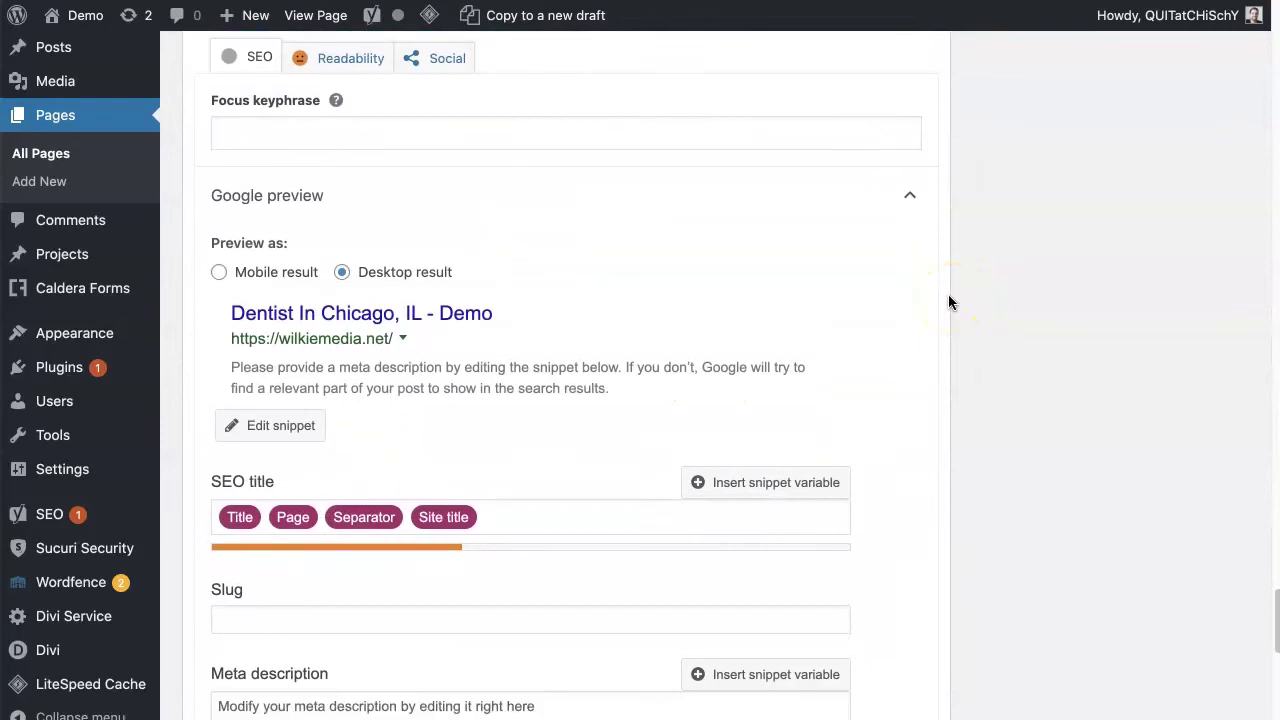
pyautogui.scroll(-1, 949, 302)
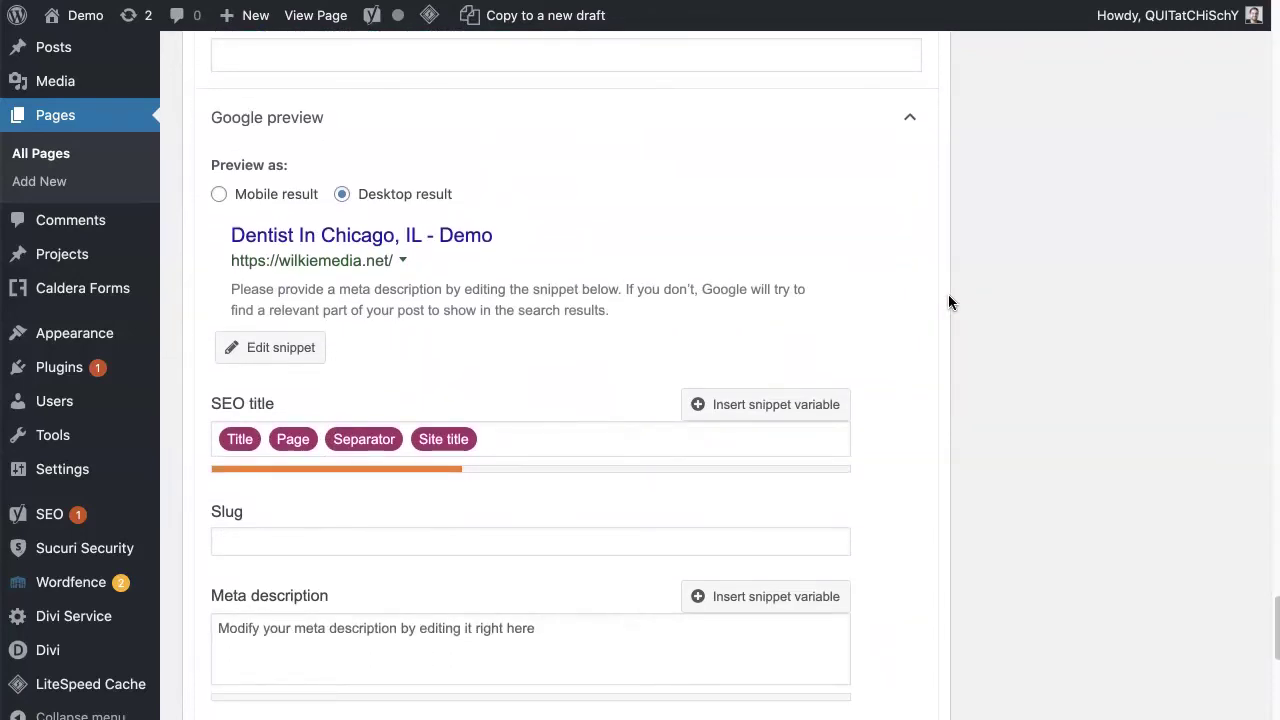
pyautogui.scroll(-1, 995, 325)
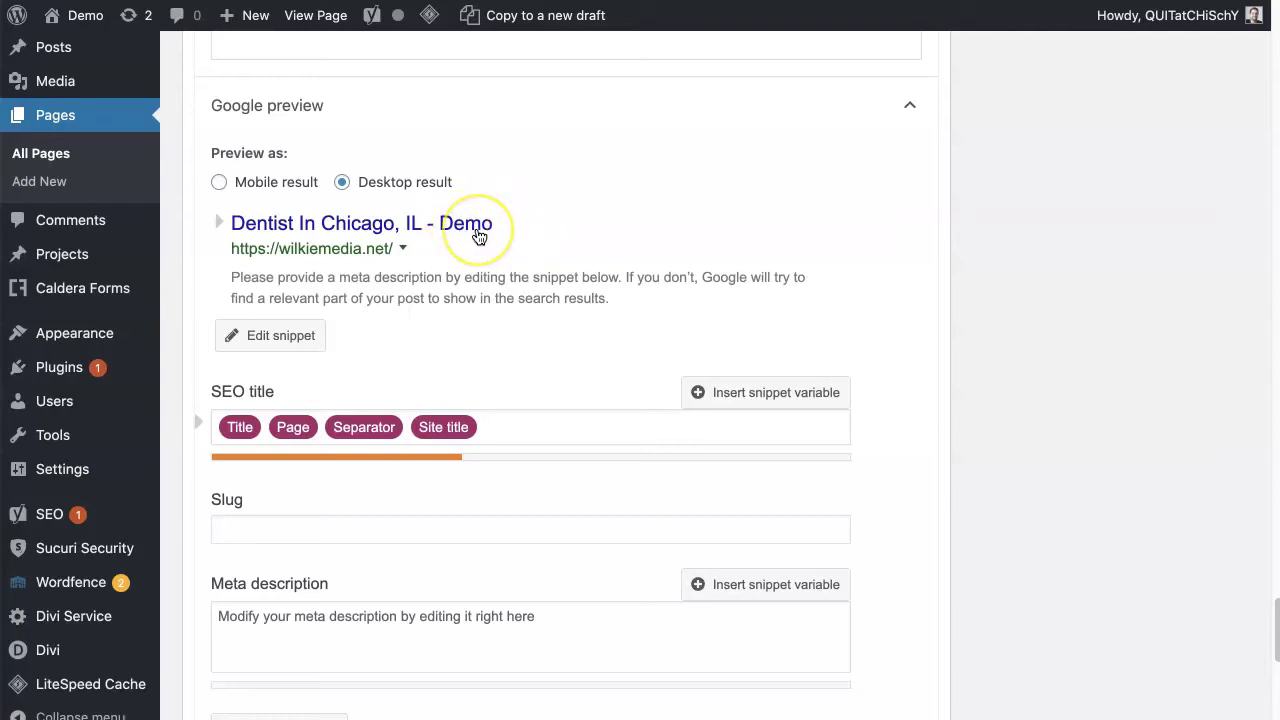
# Step: Change the page title to "Dentist Classes - Learn To Be A Dentist"
pyautogui.scroll(20, 479, 236)
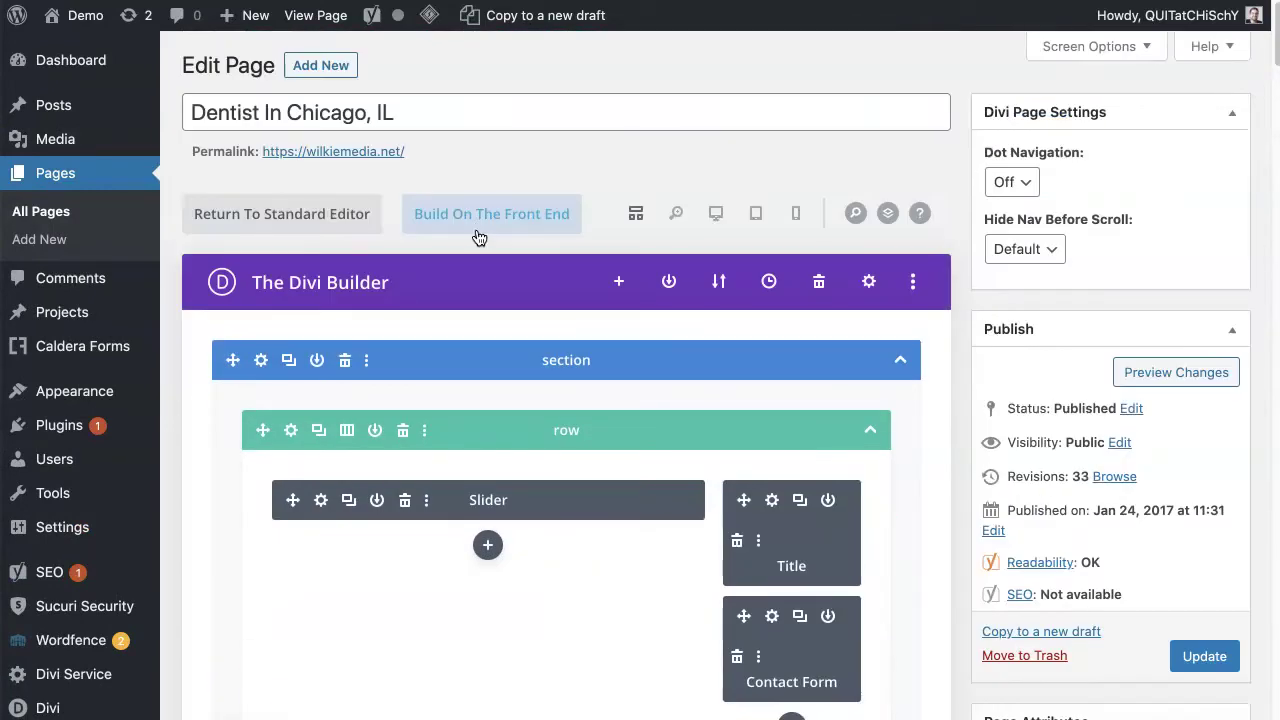
pyautogui.click(446, 109)
pyautogui.moveTo(413, 109); pyautogui.dragTo(180, 106)
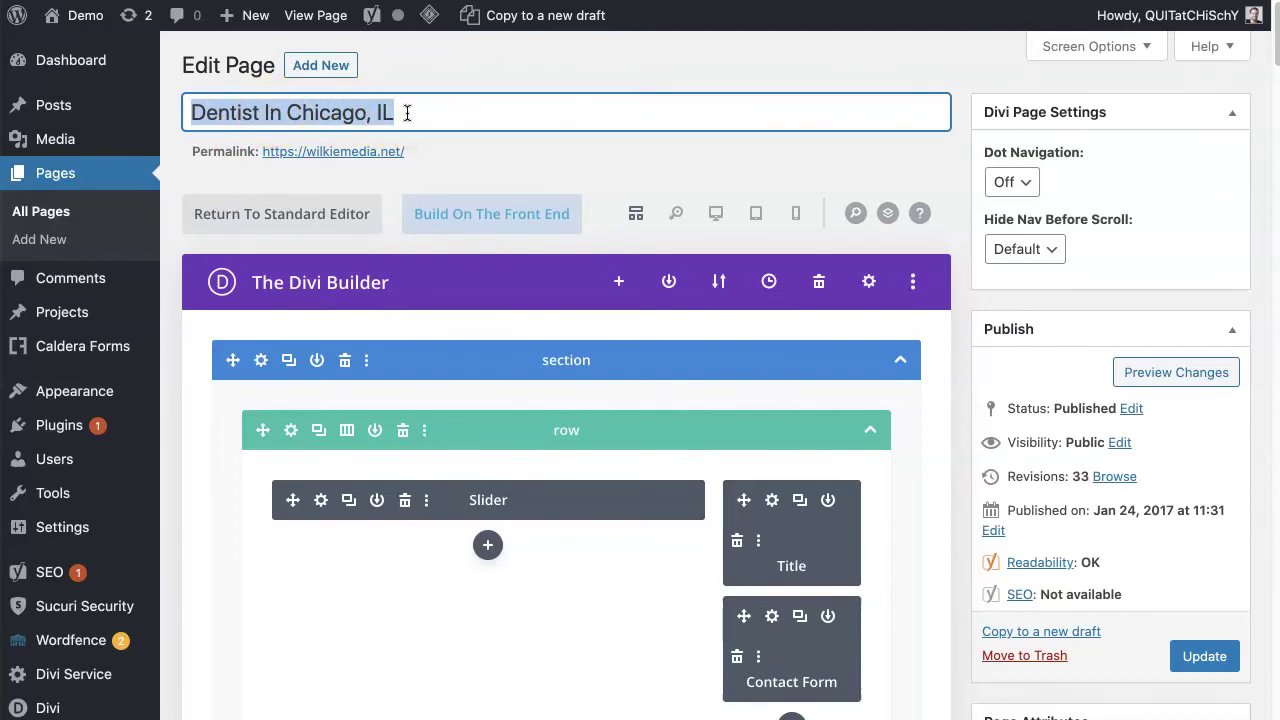
pyautogui.moveTo(407, 113); pyautogui.dragTo(266, 118)
pyautogui.press('BackSpace')
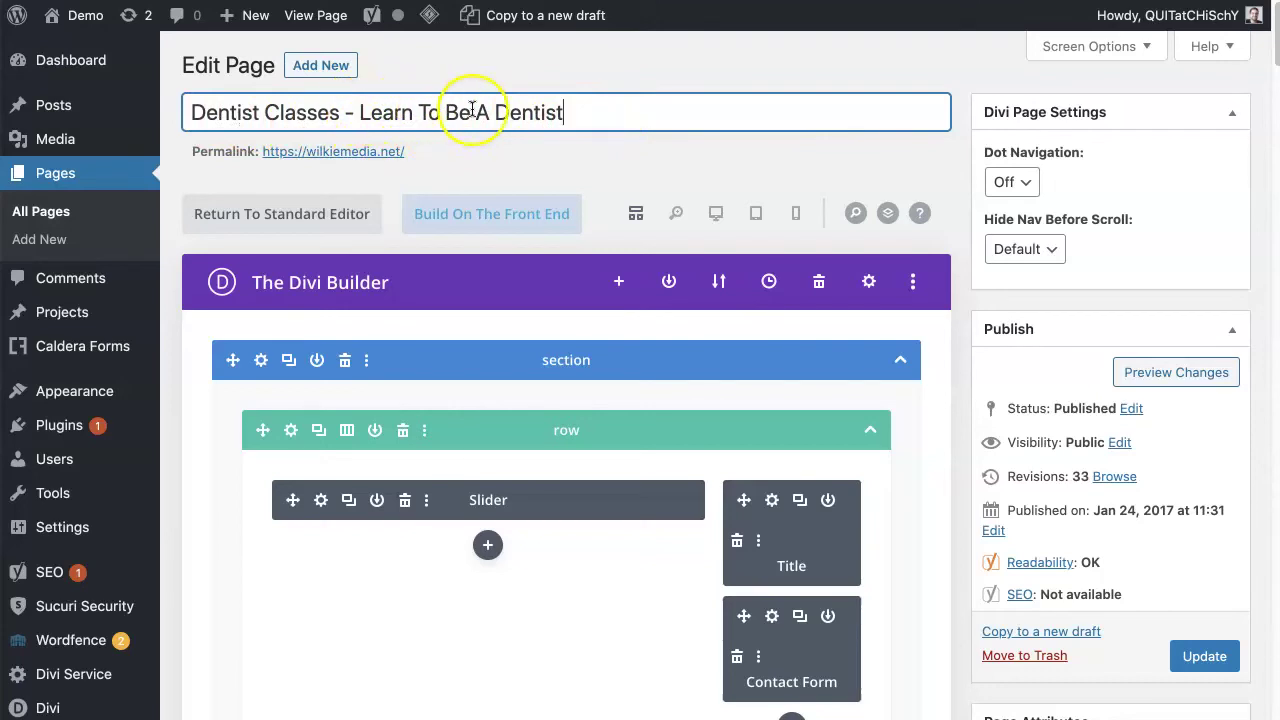
# Step: Examine both halves of the dentist classes title and check it in the desktop Google preview
pyautogui.moveTo(574, 114); pyautogui.dragTo(408, 116)
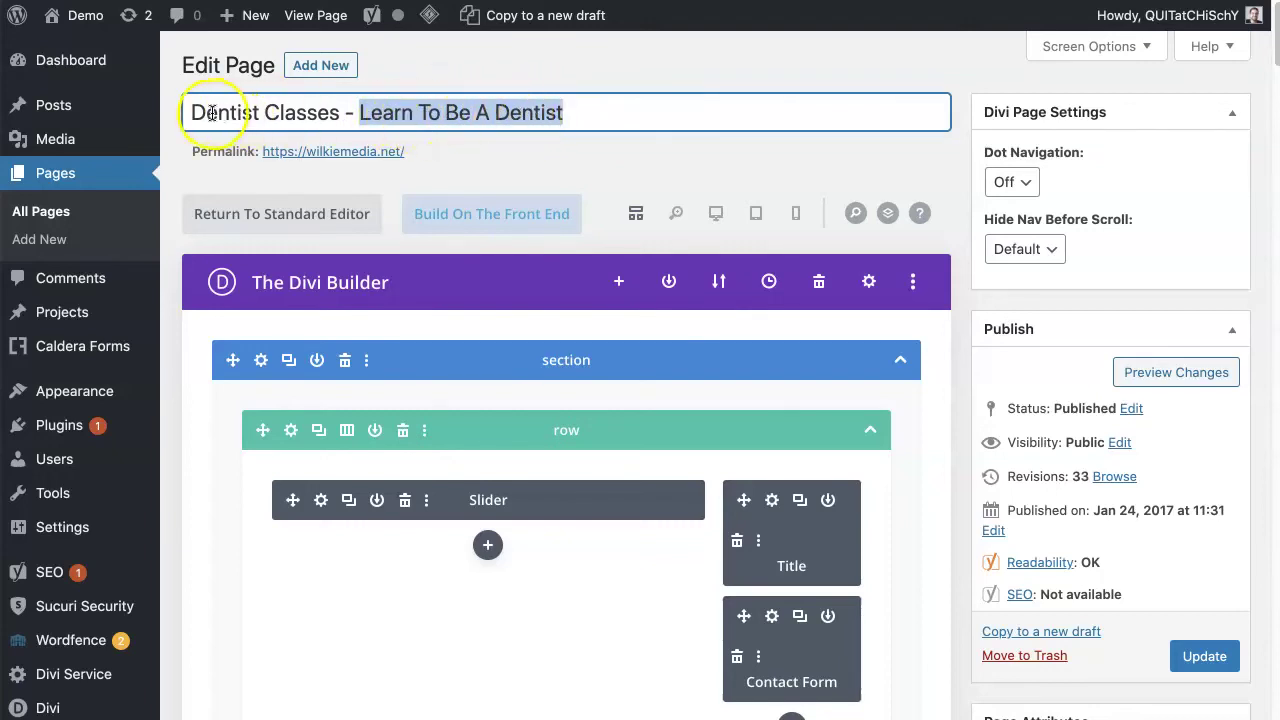
pyautogui.click(183, 112)
pyautogui.moveTo(183, 112); pyautogui.dragTo(342, 113)
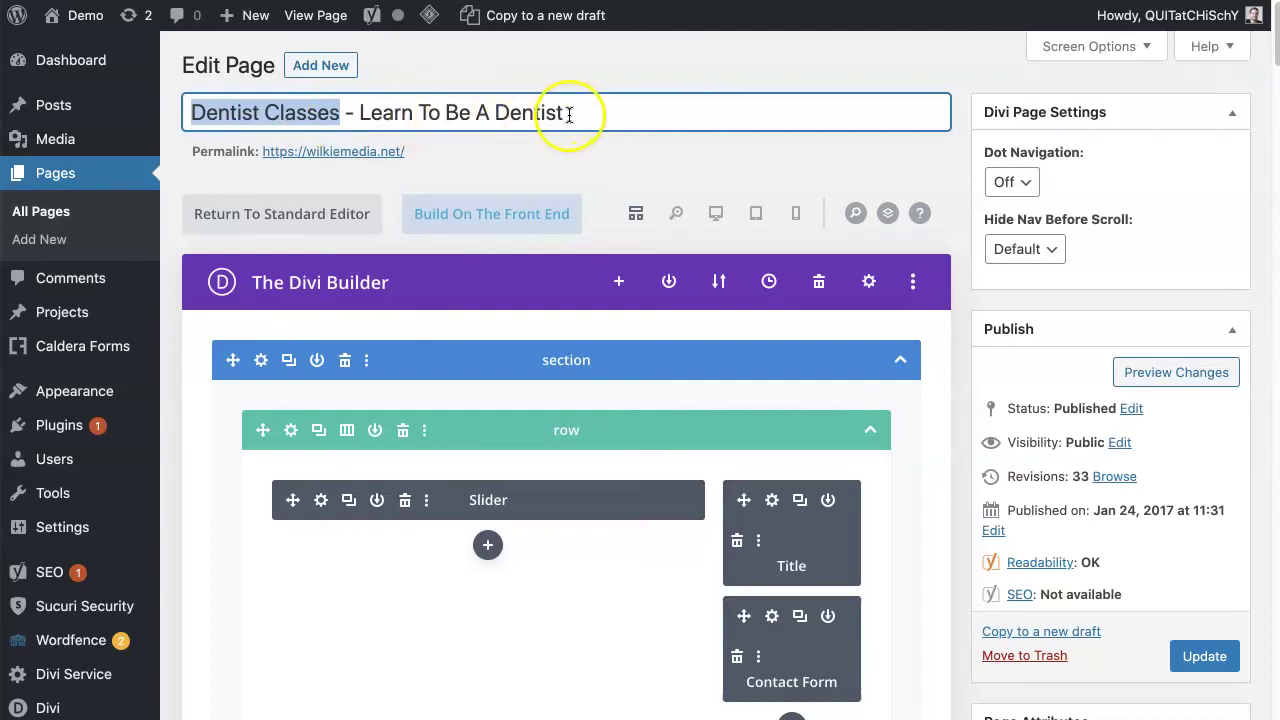
pyautogui.click(604, 110)
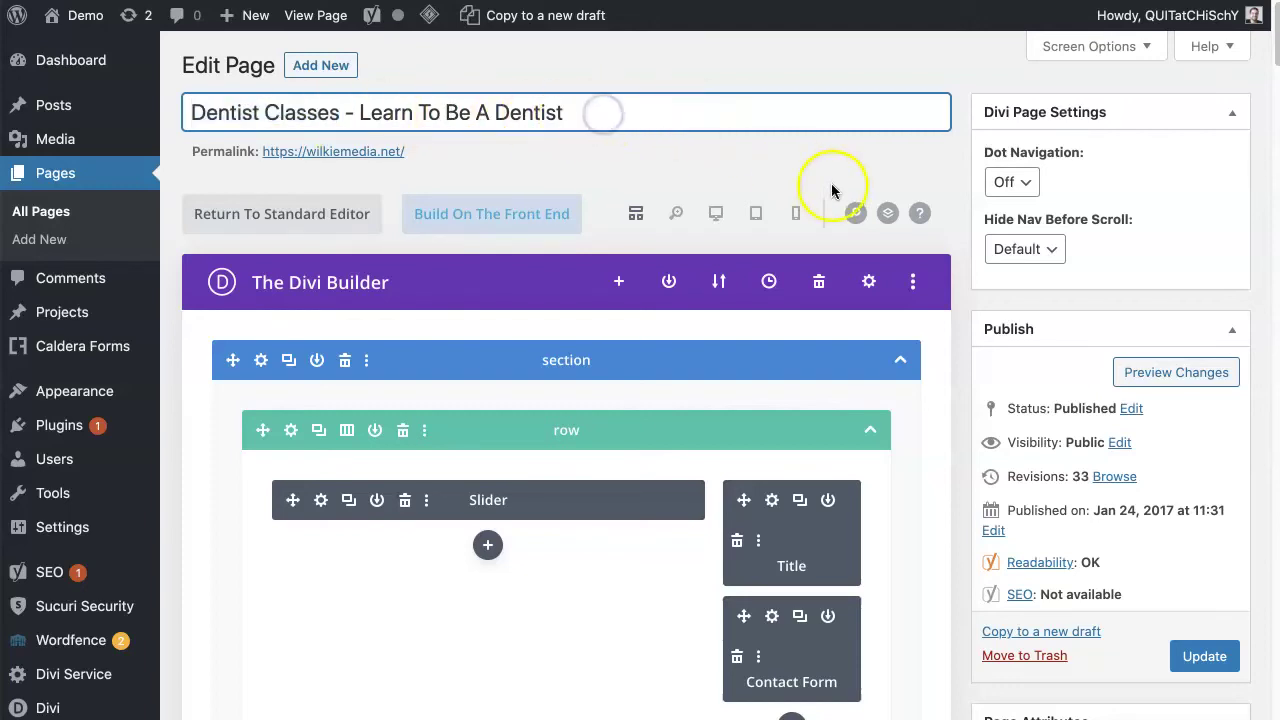
pyautogui.scroll(-10, 874, 197)
pyautogui.scroll(-10, 874, 197)
pyautogui.scroll(-3, 872, 198)
pyautogui.scroll(2, 871, 200)
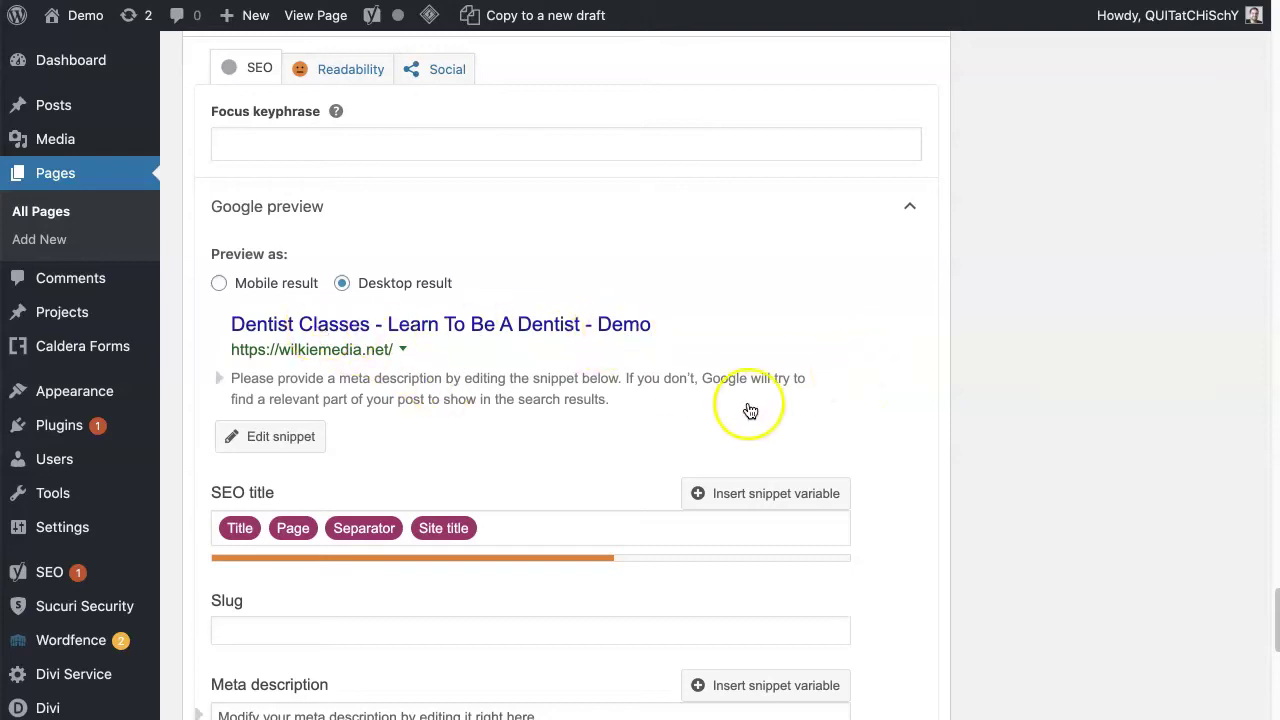
pyautogui.scroll(-1, 947, 402)
# Step: Set the page title back to "Dentist In Chicago, IL" and check it in the Yoast snippet preview
pyautogui.scroll(15, 977, 429)
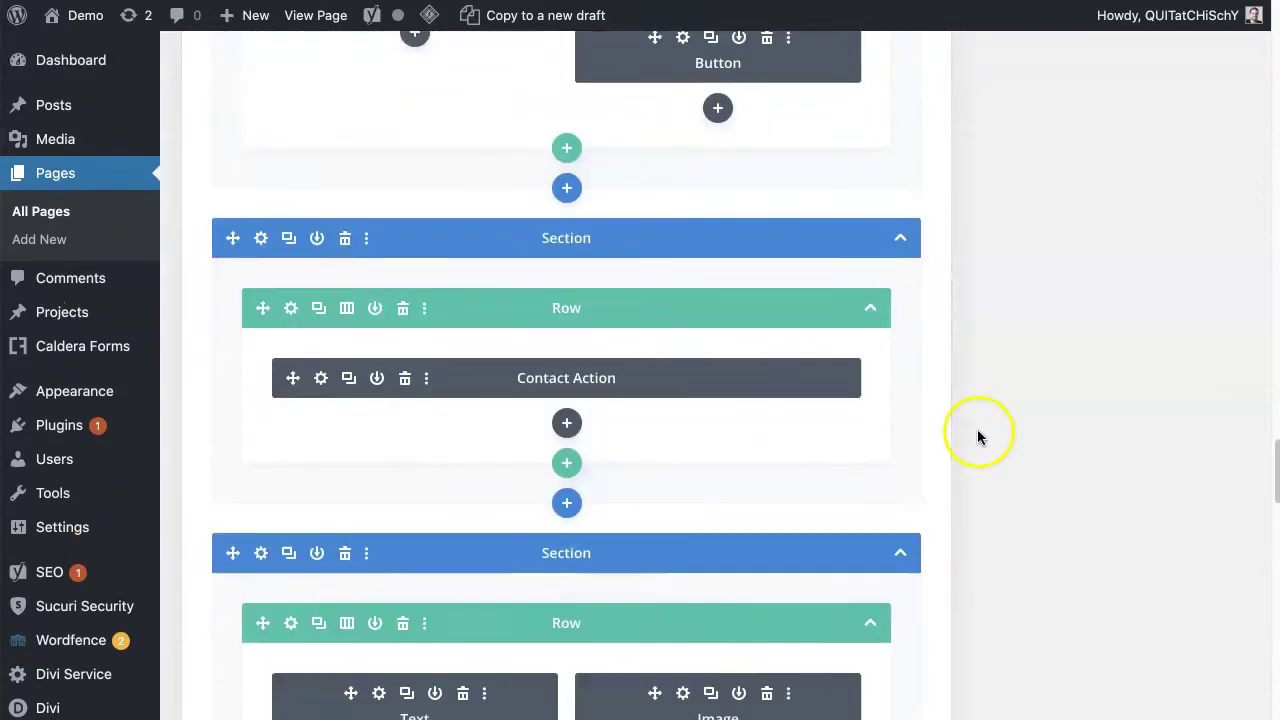
pyautogui.tripleClick(642, 115)
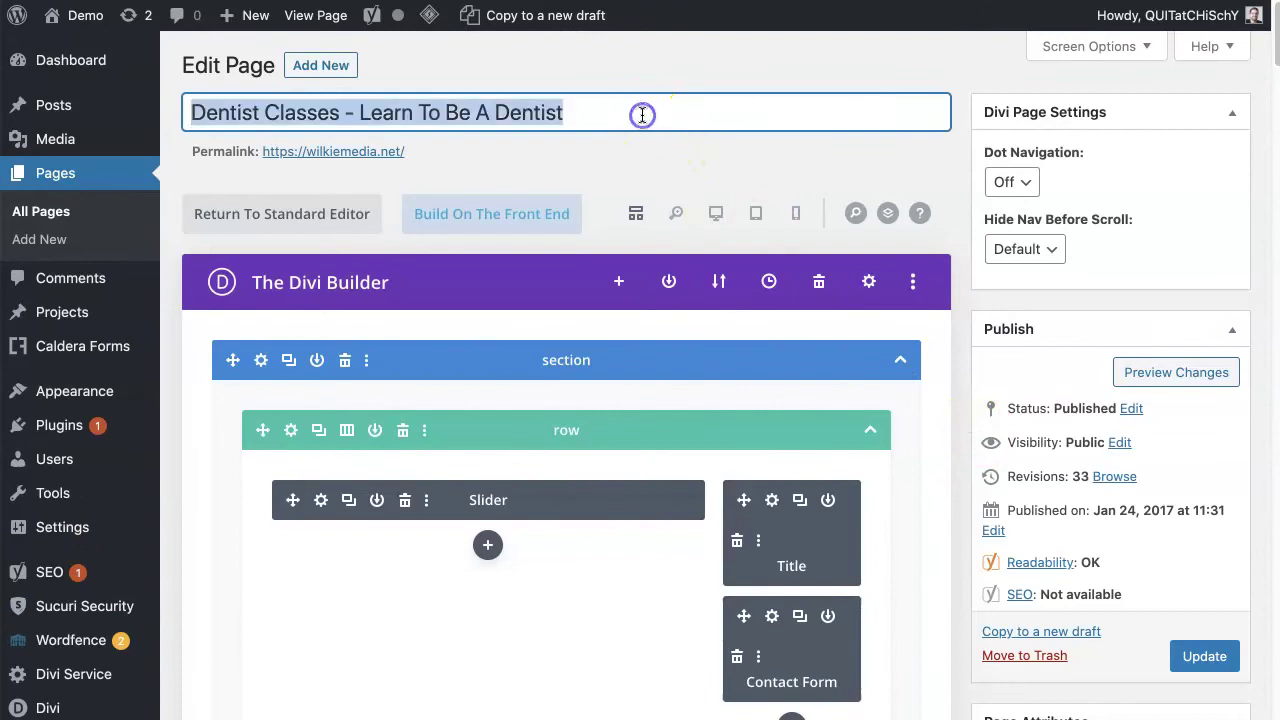
pyautogui.write('De;nts')
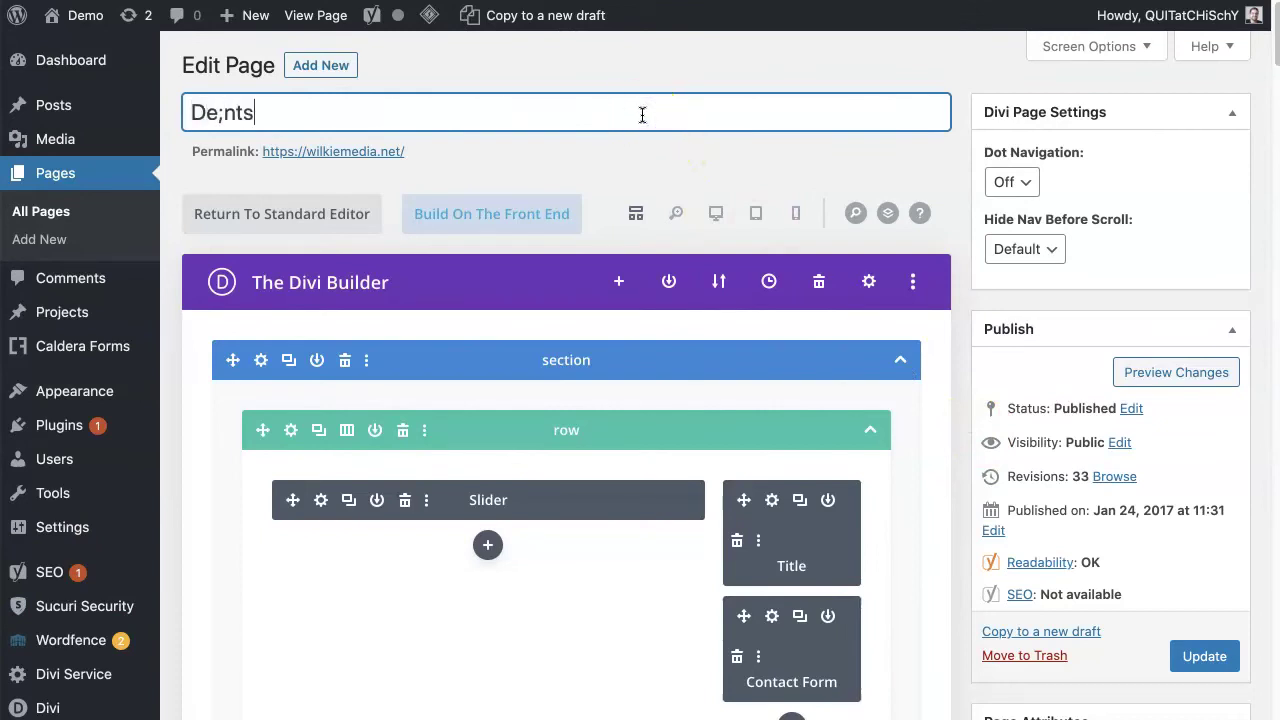
pyautogui.write('ts In Chicago, IL')
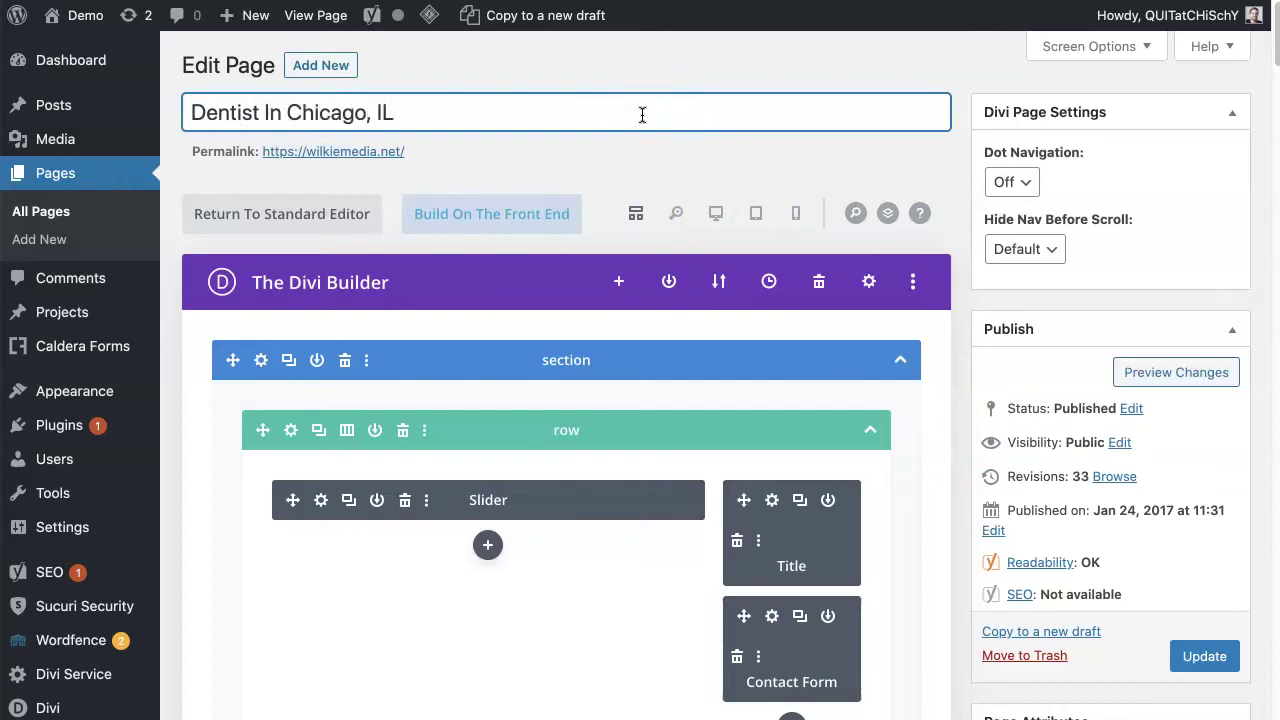
pyautogui.scroll(-20, 660, 120)
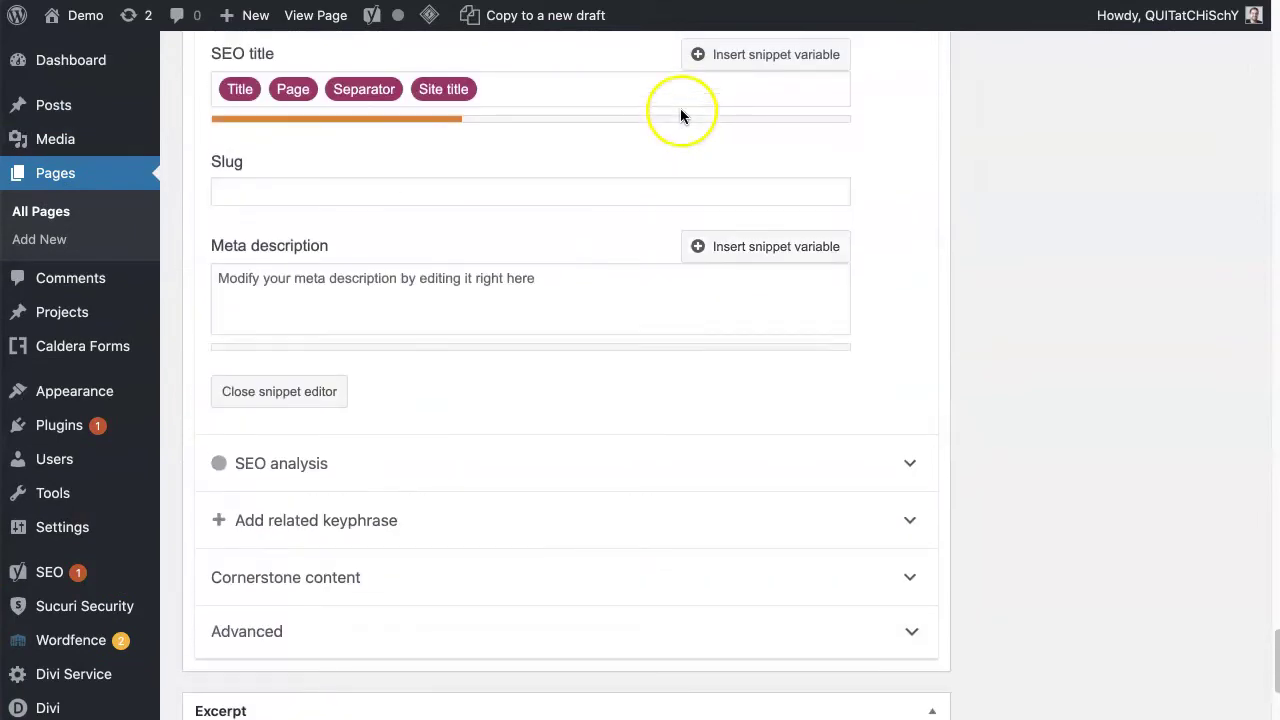
pyautogui.scroll(3, 680, 116)
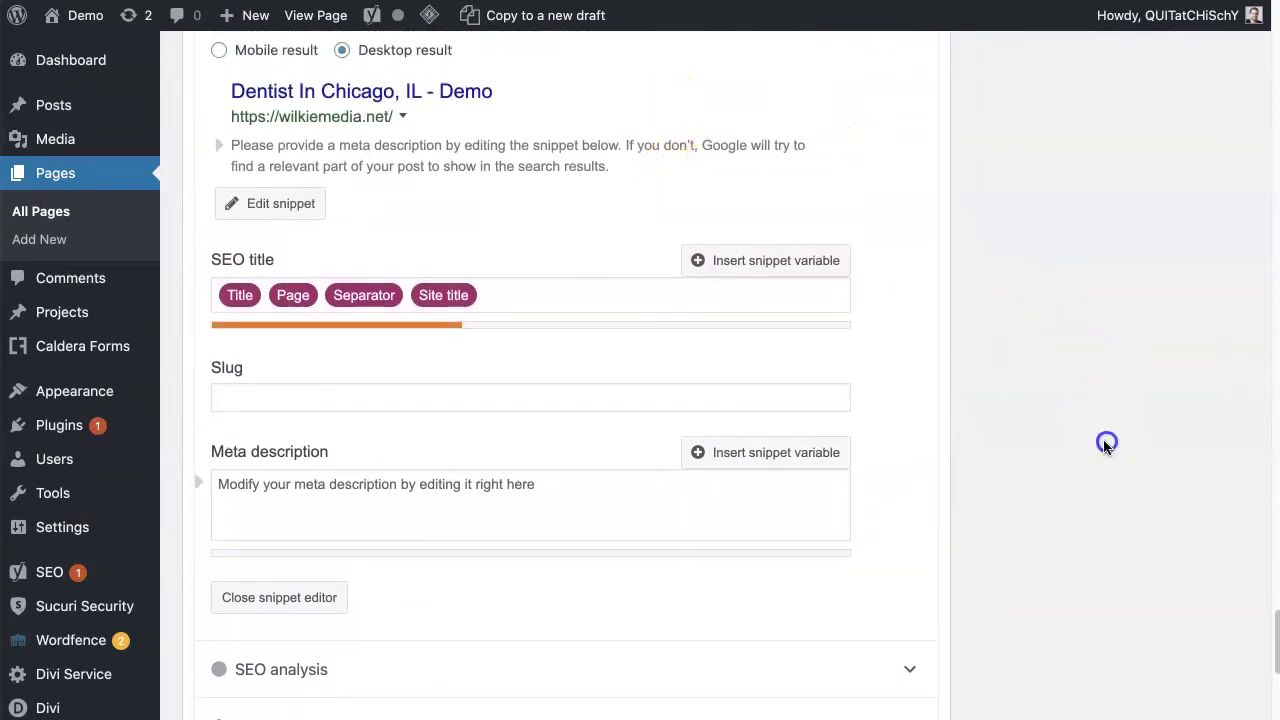
# Step: Begin the Yoast meta description with "Top dentists in Chicago, IL"
pyautogui.click(313, 491)
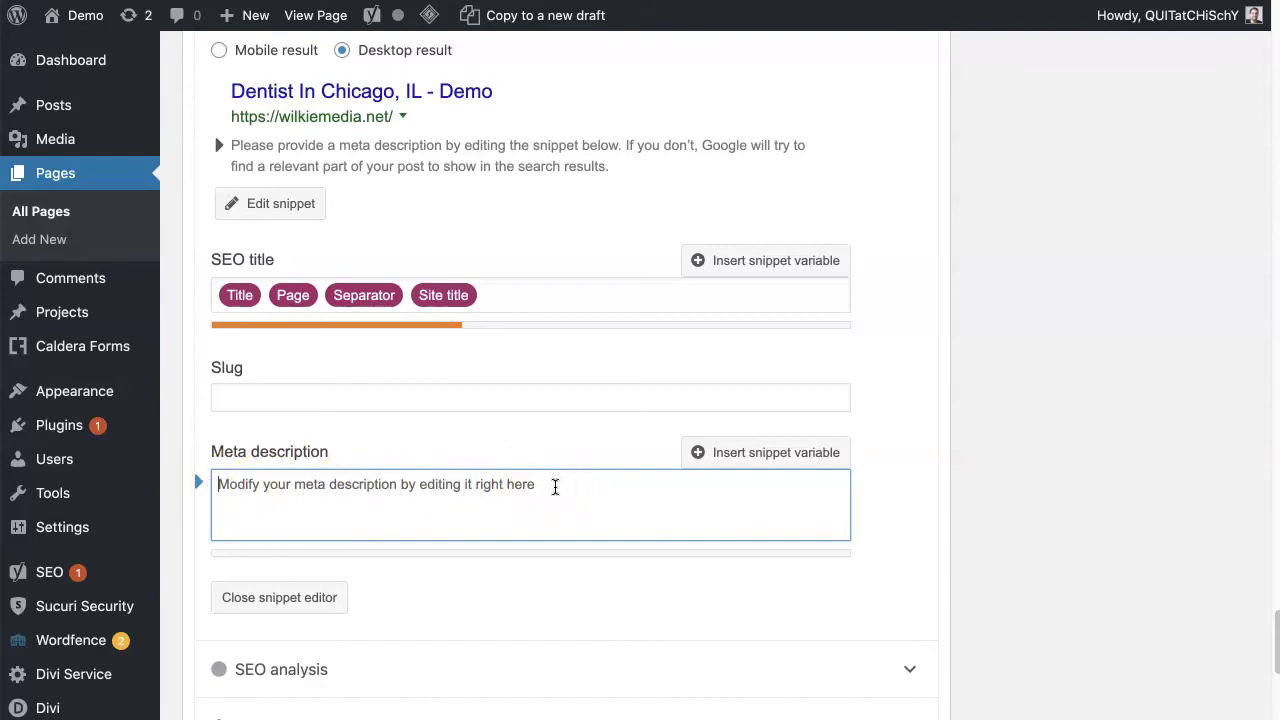
pyautogui.write('A')
pyautogui.press('BackSpace')
pyautogui.press('BackSpace')
pyautogui.press('BackSpace')
pyautogui.press('BackSpace')
pyautogui.write('Top dentists in Chicago, IL')
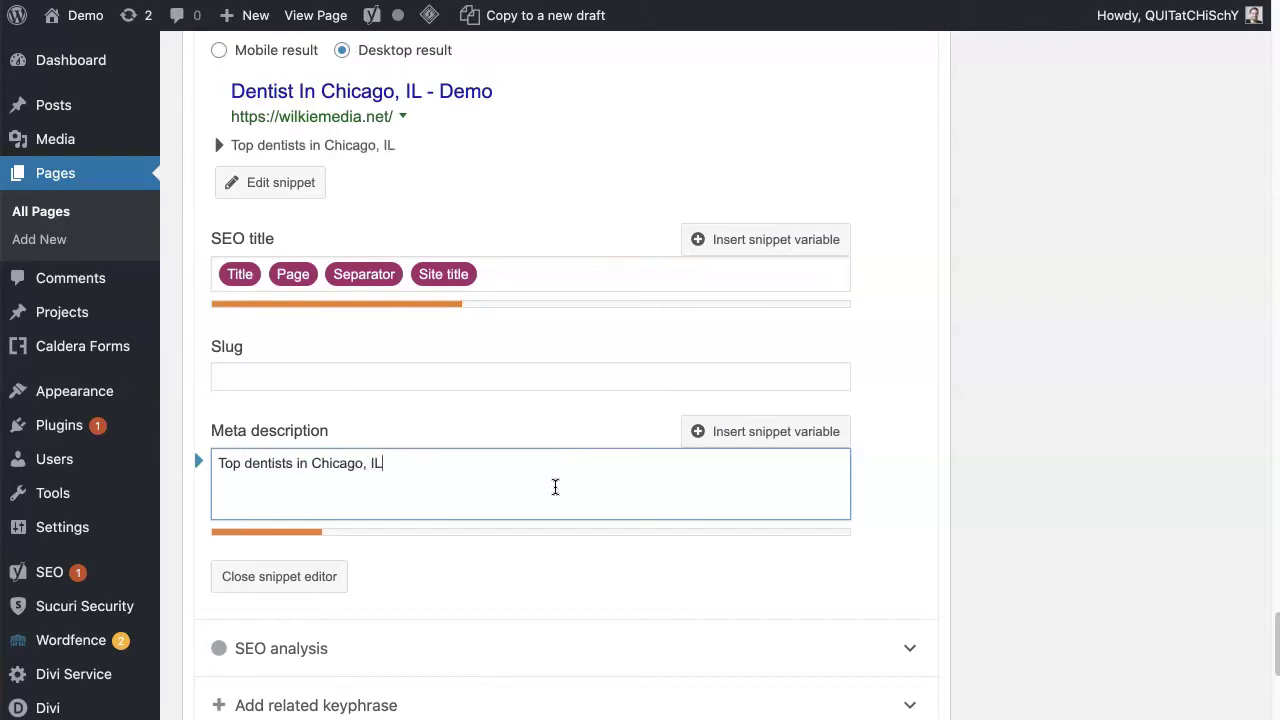
# Step: Continue the meta description with "offering teeth cleaning, teeth whitening, dental fillings, implants and more."
pyautogui.write(' offering te')
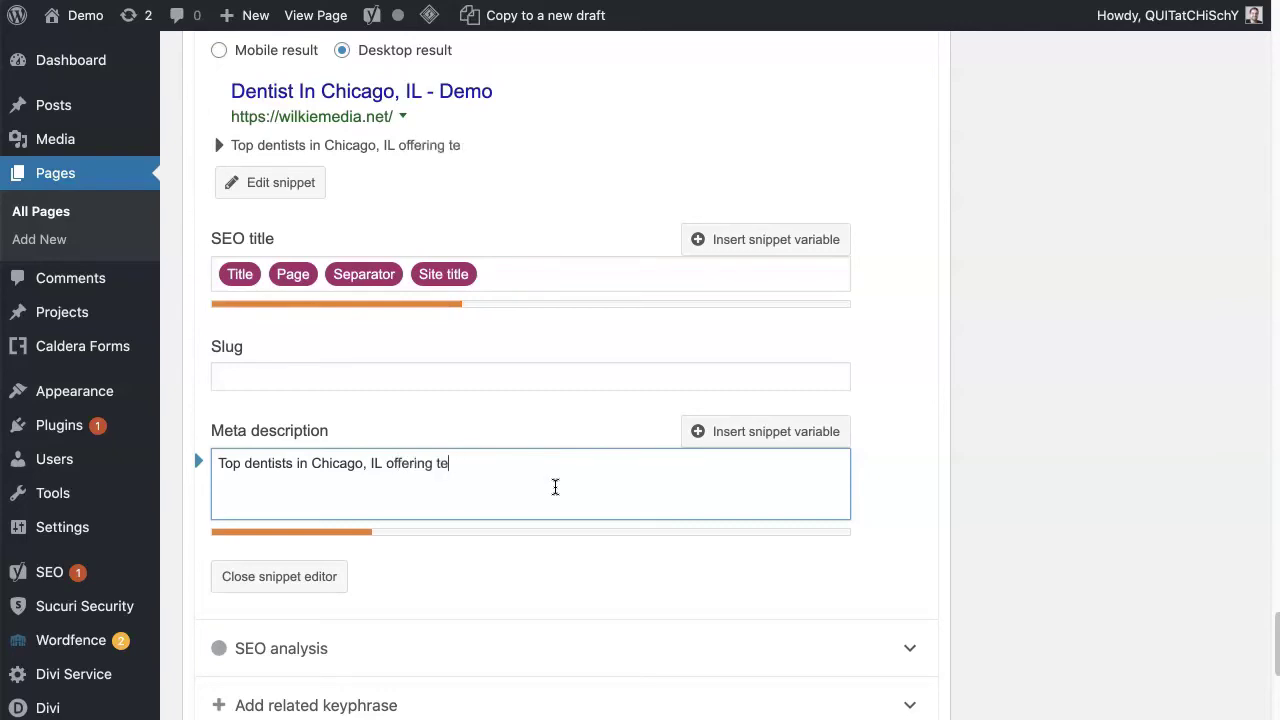
pyautogui.write('acth cleaning, ')
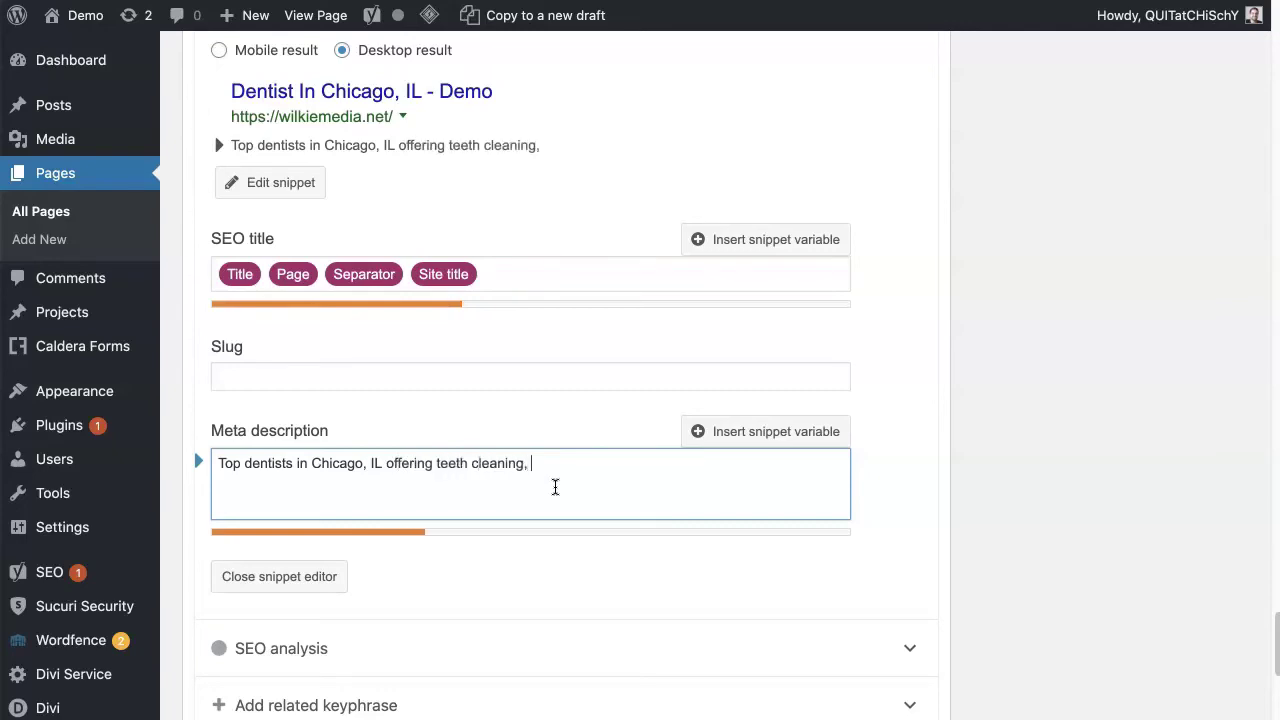
pyautogui.write('teeth whitening, dent')
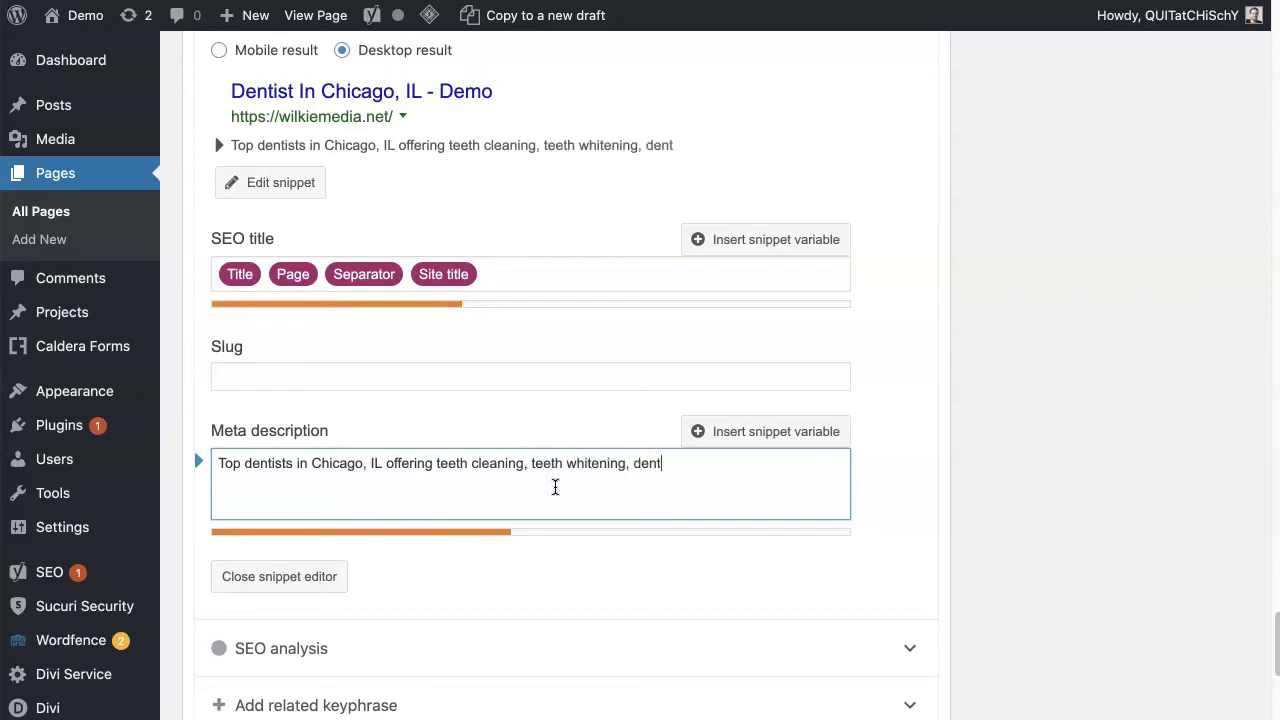
pyautogui.write('al fillings, implants and more. Cal')
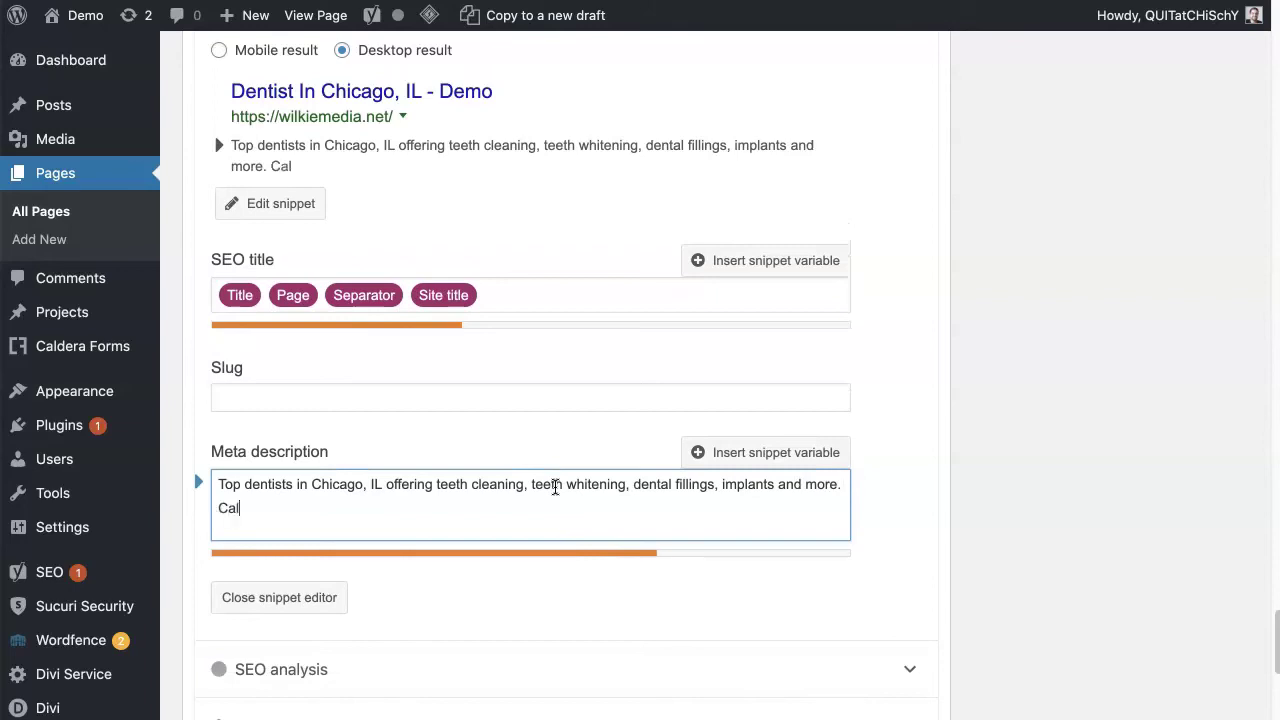
# Step: Finish the meta description with the sentence "Call to schedule an appointement today."
pyautogui.write('l to schedule an appointemtn')
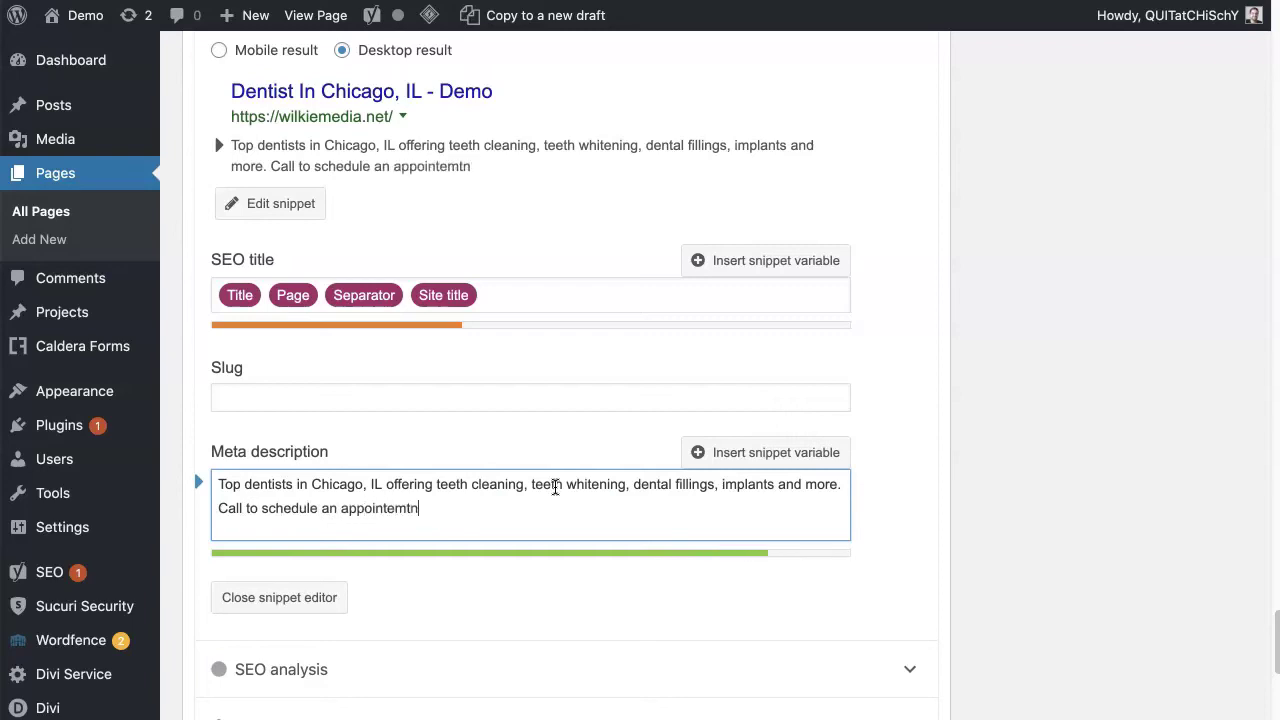
pyautogui.write(' today')
pyautogui.click(413, 508)
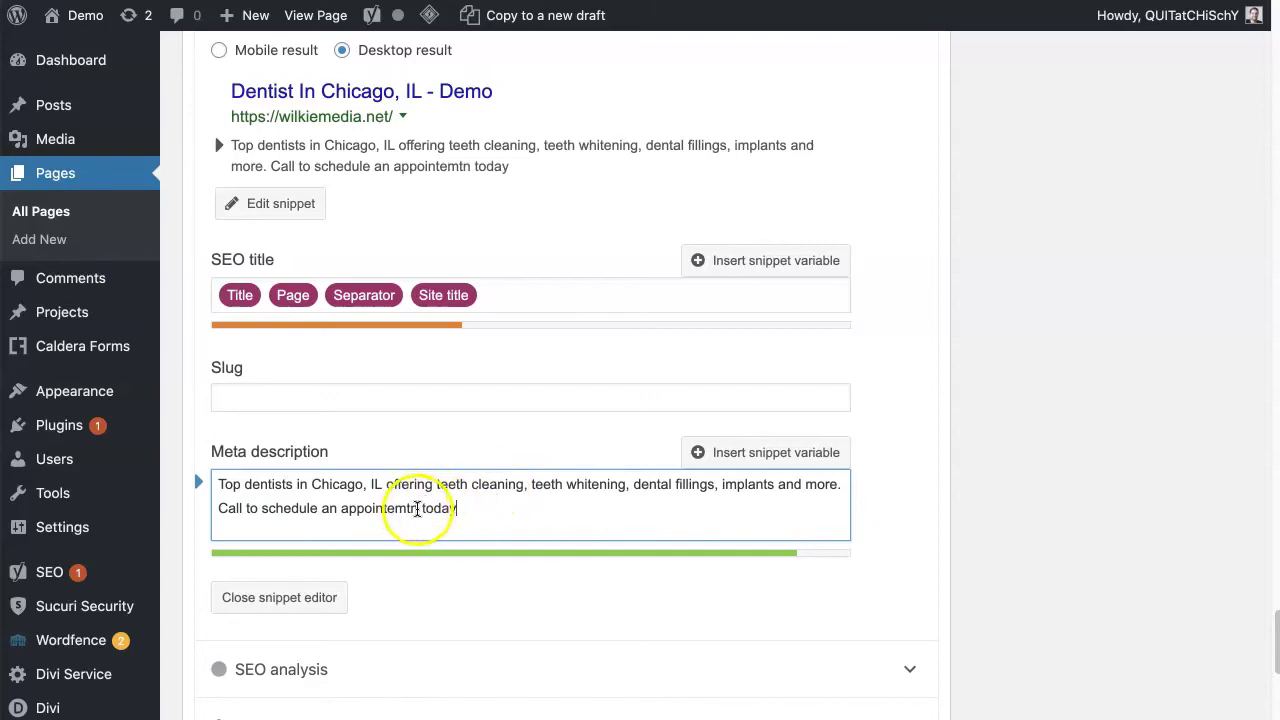
pyautogui.press('BackSpace')
pyautogui.press('BackSpace')
pyautogui.write('ent')
pyautogui.click(534, 512)
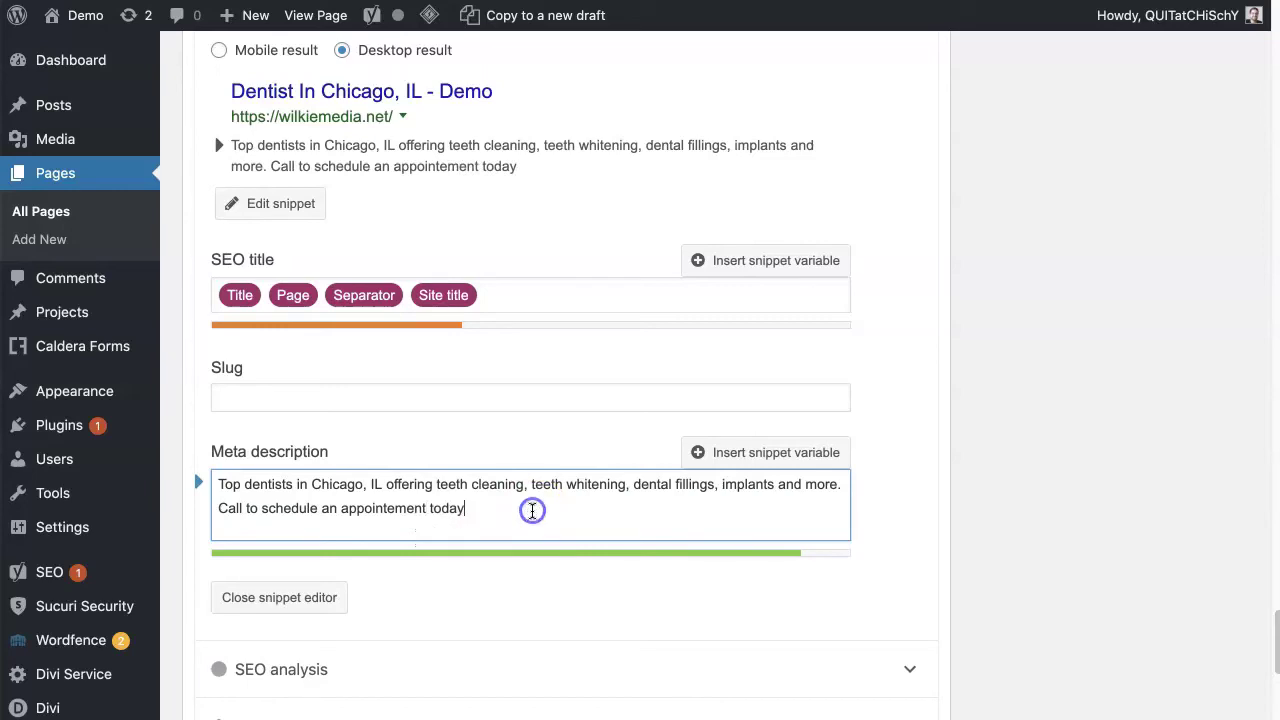
pyautogui.click(560, 511)
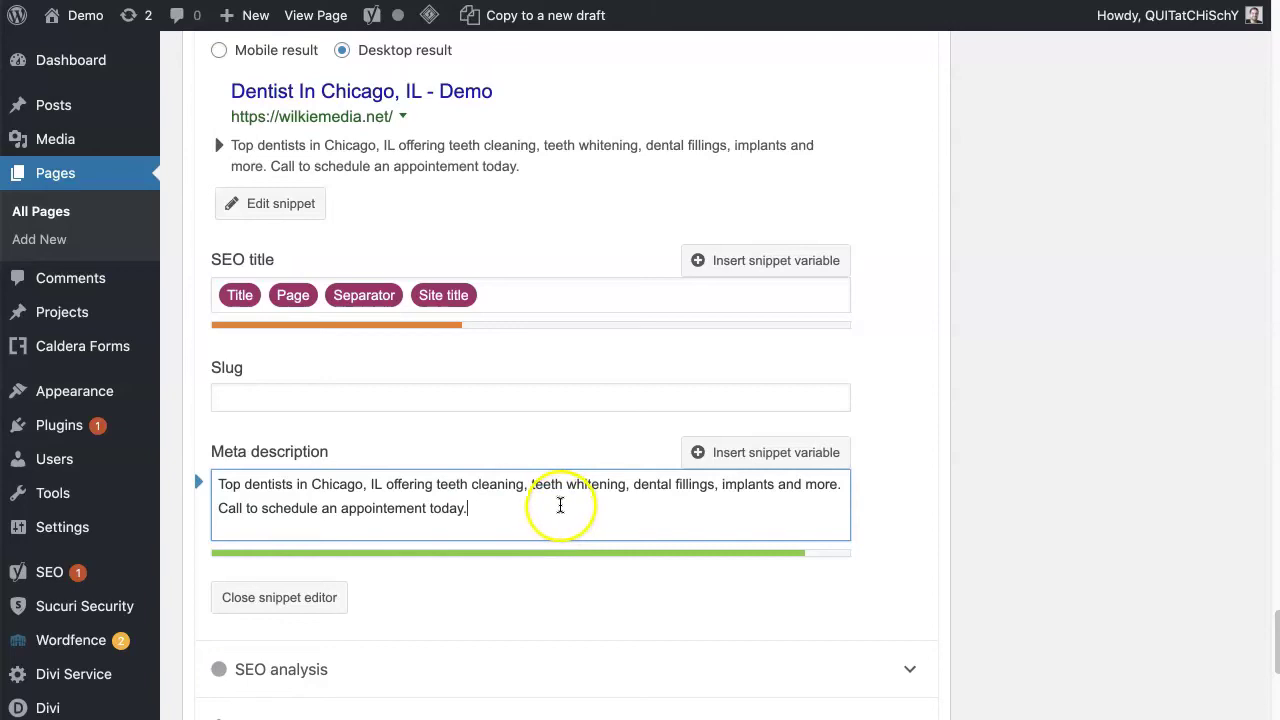
# Step: Change "dentists" to "dentist" in the opening words of the meta description
pyautogui.click(222, 484)
pyautogui.moveTo(222, 484); pyautogui.dragTo(740, 510)
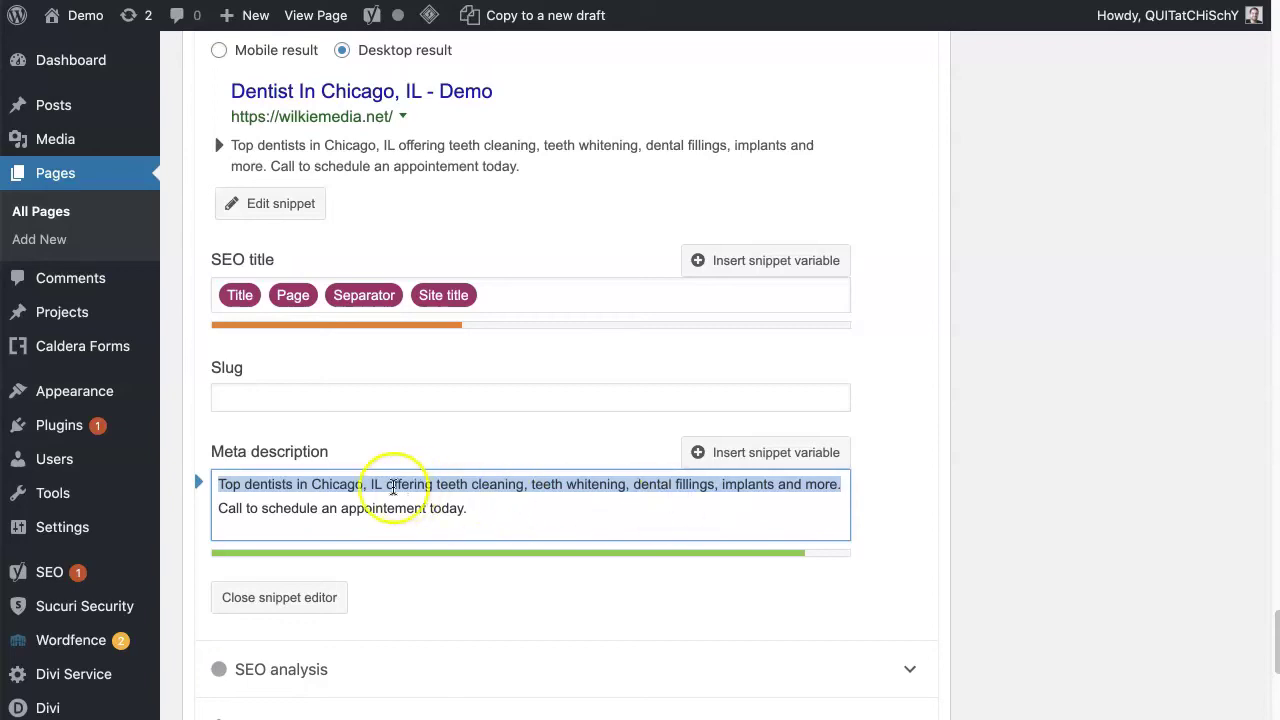
pyautogui.click(234, 484)
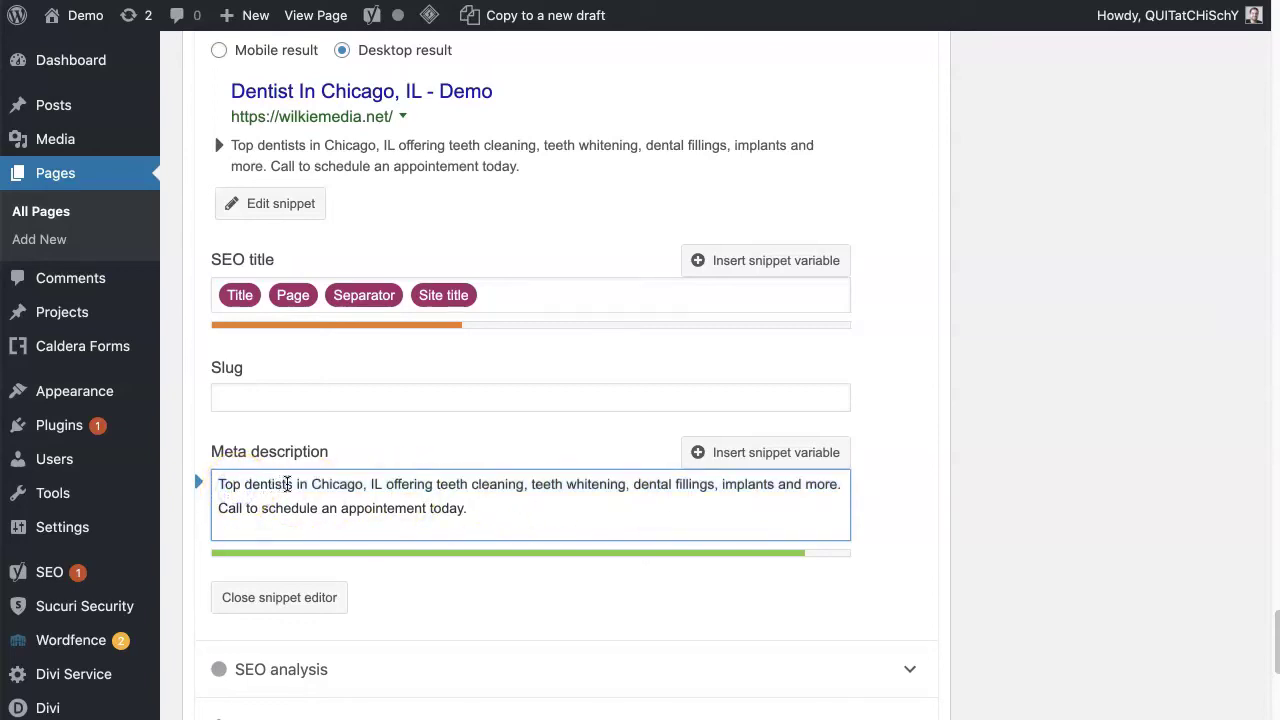
pyautogui.click(293, 484)
pyautogui.press('BackSpace')
pyautogui.click(386, 488)
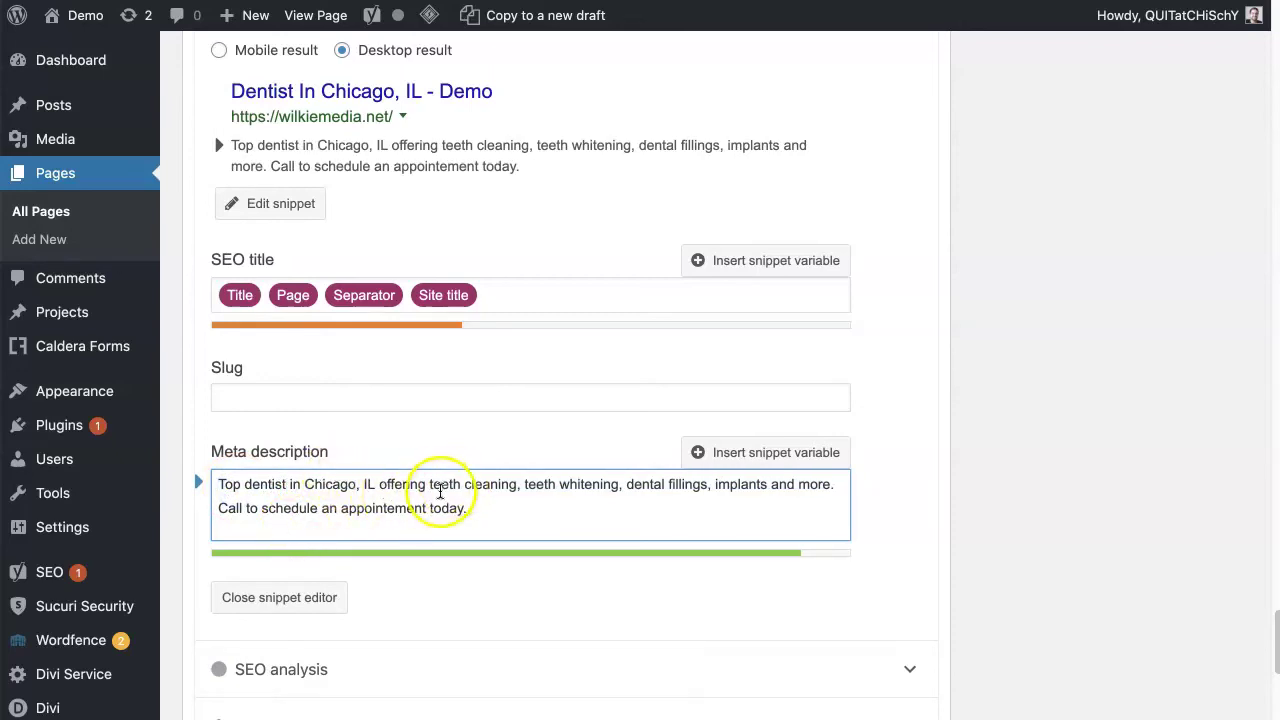
# Step: Replace the period after "today" at the end of the meta description with an exclamation mark
pyautogui.moveTo(430, 486); pyautogui.dragTo(524, 490)
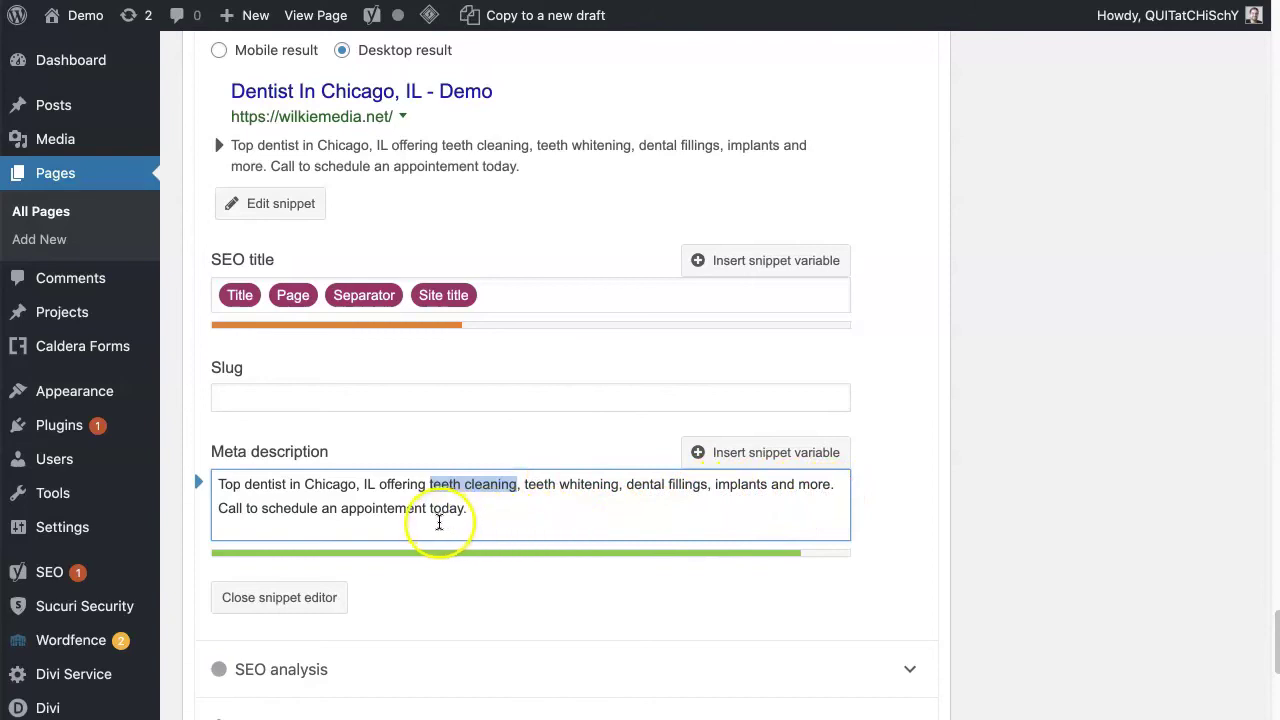
pyautogui.moveTo(466, 509); pyautogui.dragTo(204, 512)
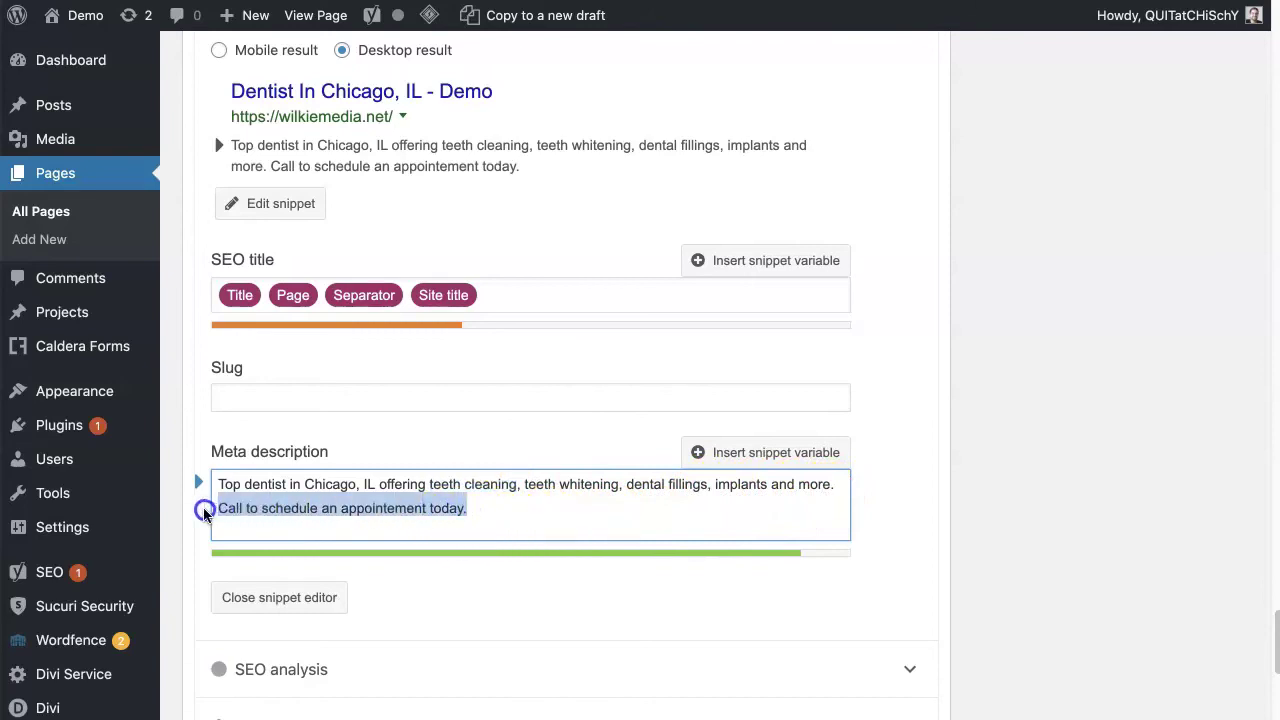
pyautogui.click(467, 509)
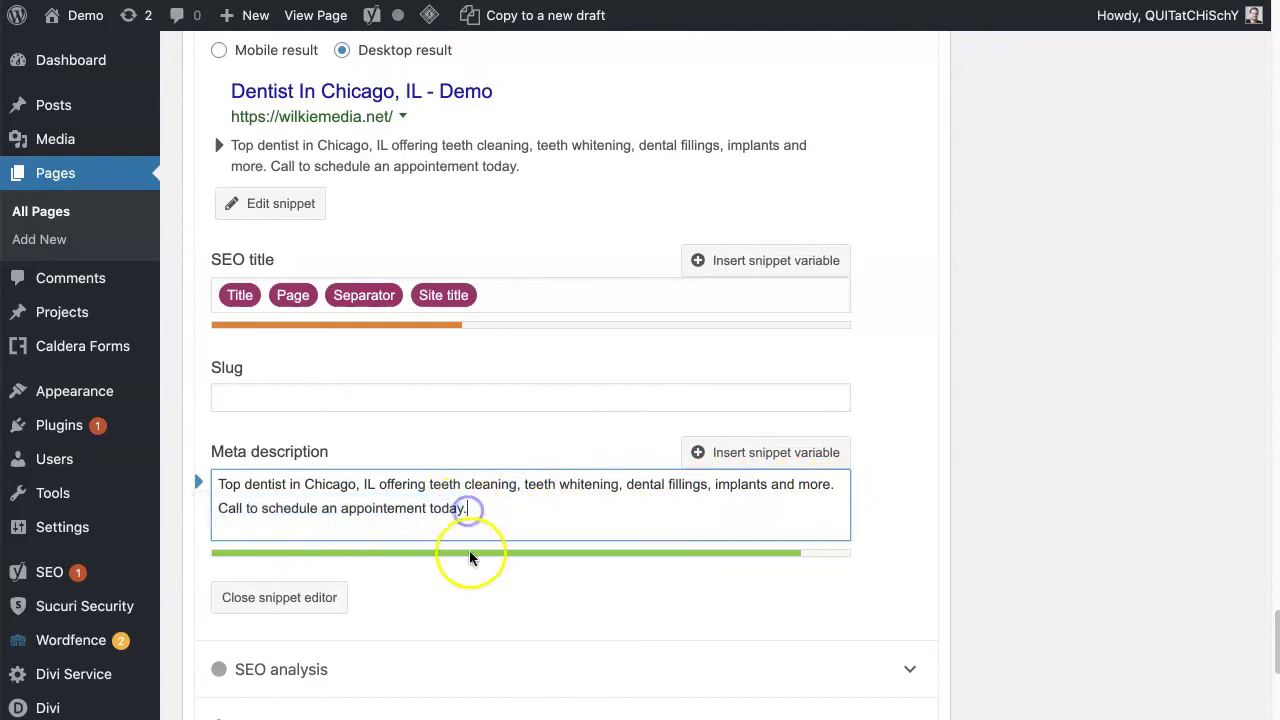
pyautogui.press('BackSpace')
pyautogui.write('!')
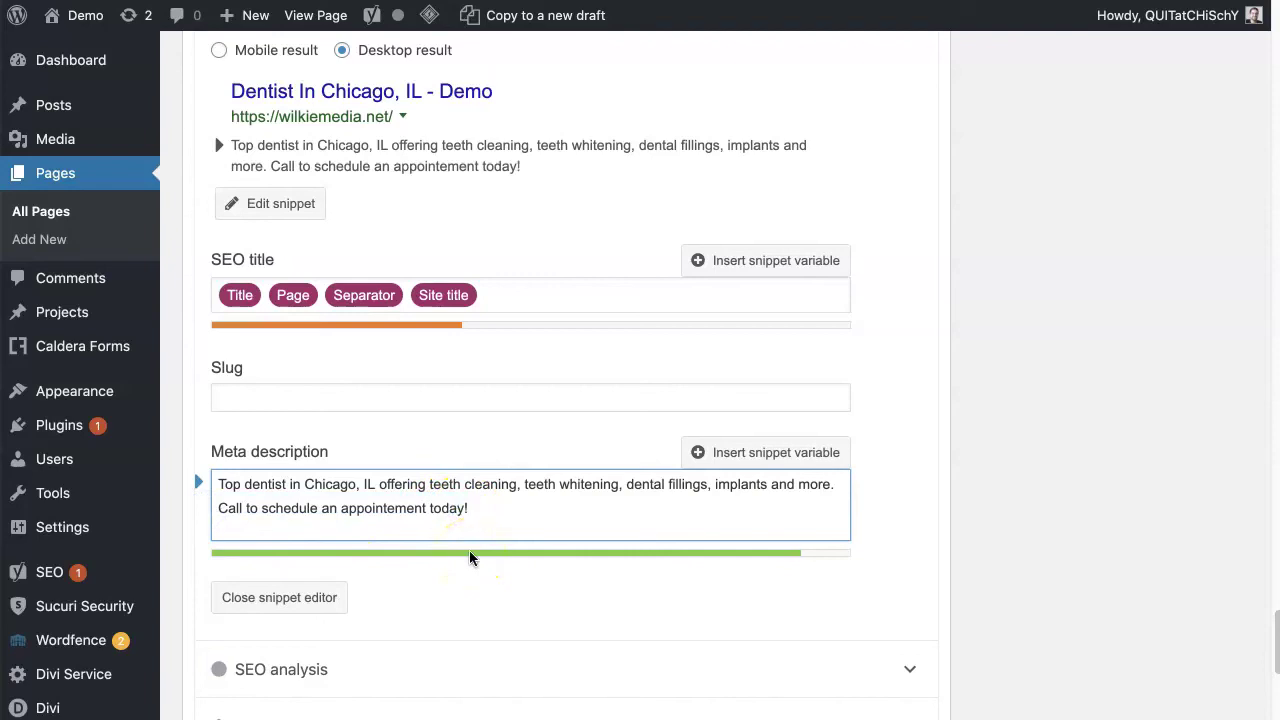
# Step: Review the meta description's services sentence and its closing call to action alongside the snippet preview
pyautogui.click(504, 500)
pyautogui.click(398, 516)
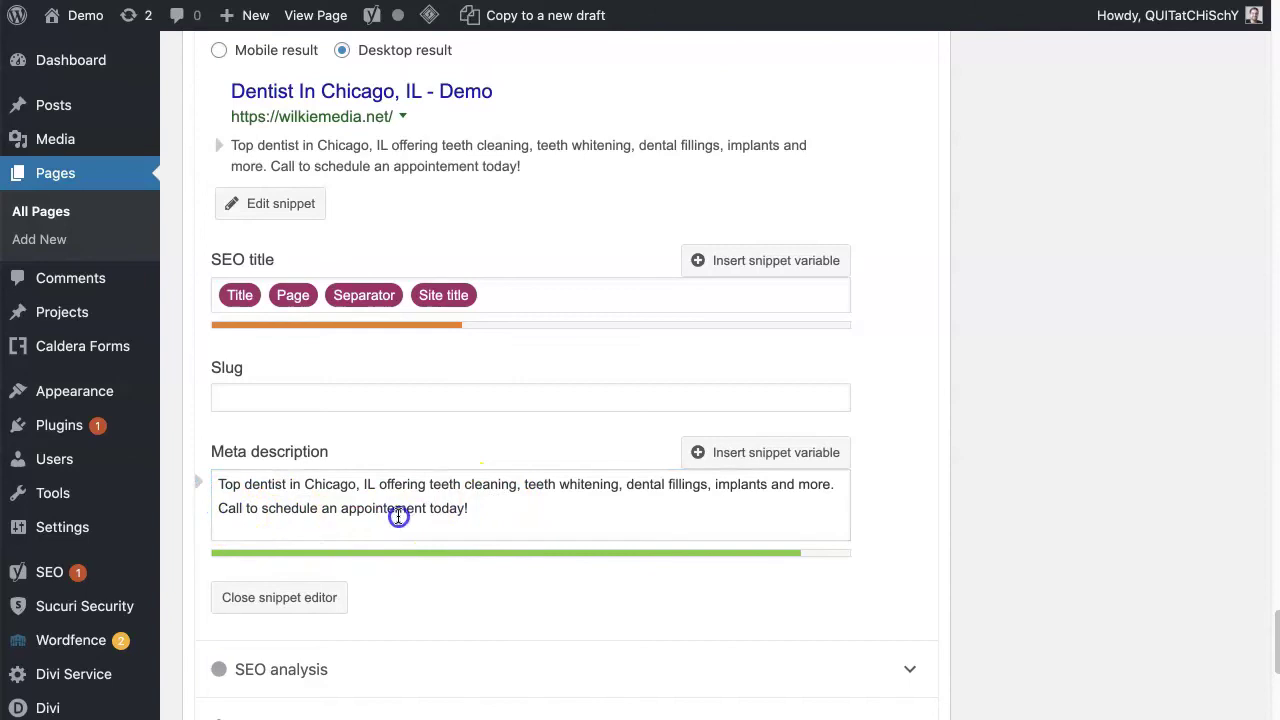
pyautogui.moveTo(481, 507); pyautogui.dragTo(212, 506)
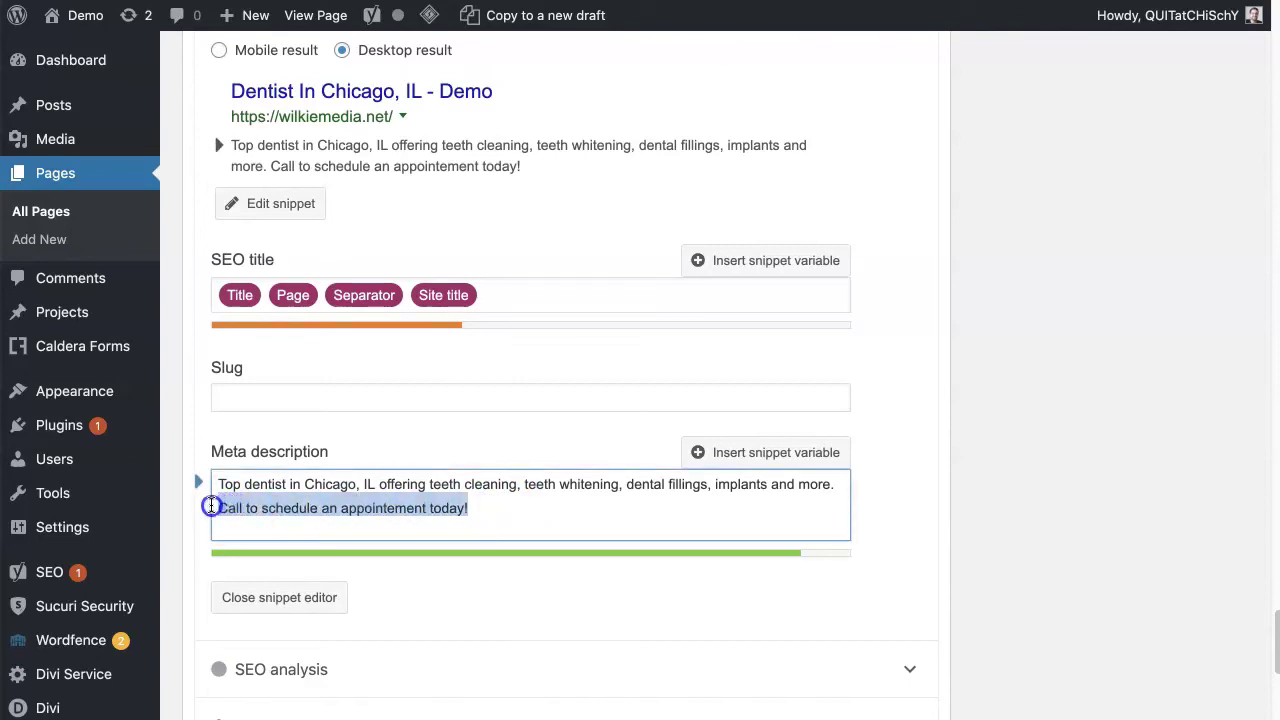
pyautogui.click(888, 509)
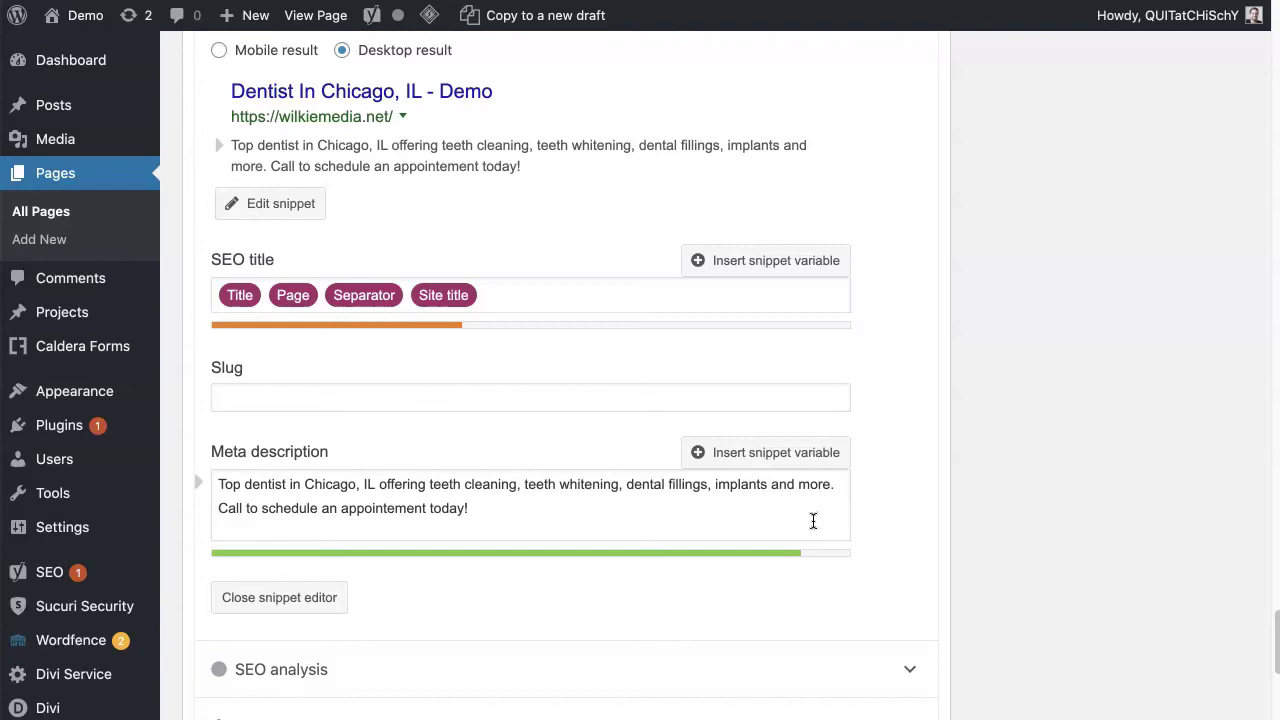
pyautogui.moveTo(480, 509); pyautogui.dragTo(214, 511)
pyautogui.click(530, 510)
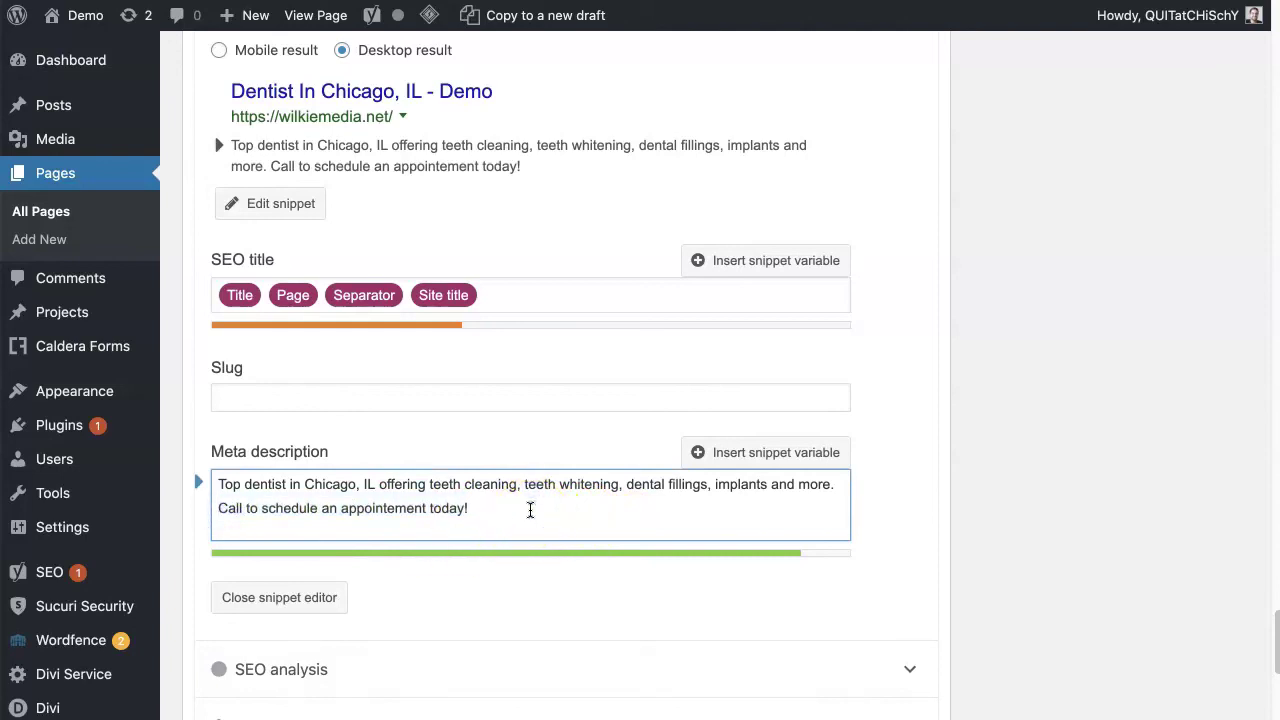
pyautogui.scroll(1, 530, 510)
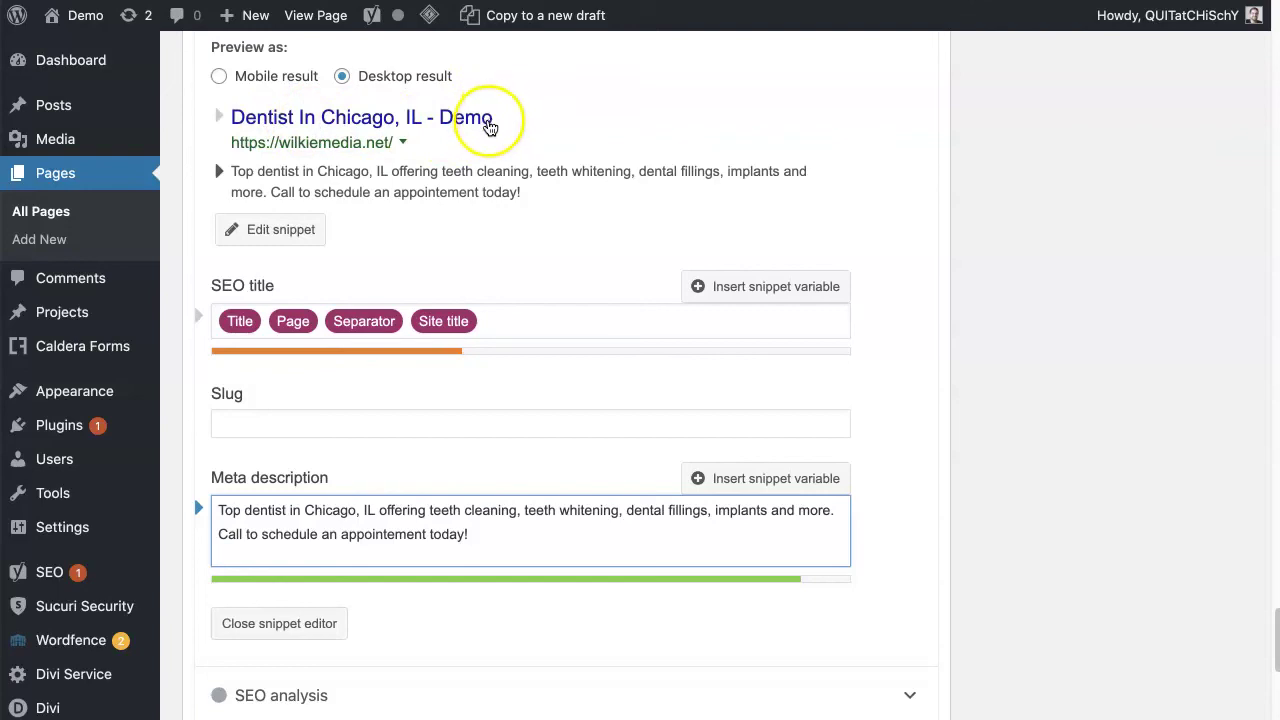
pyautogui.scroll(-1, 584, 424)
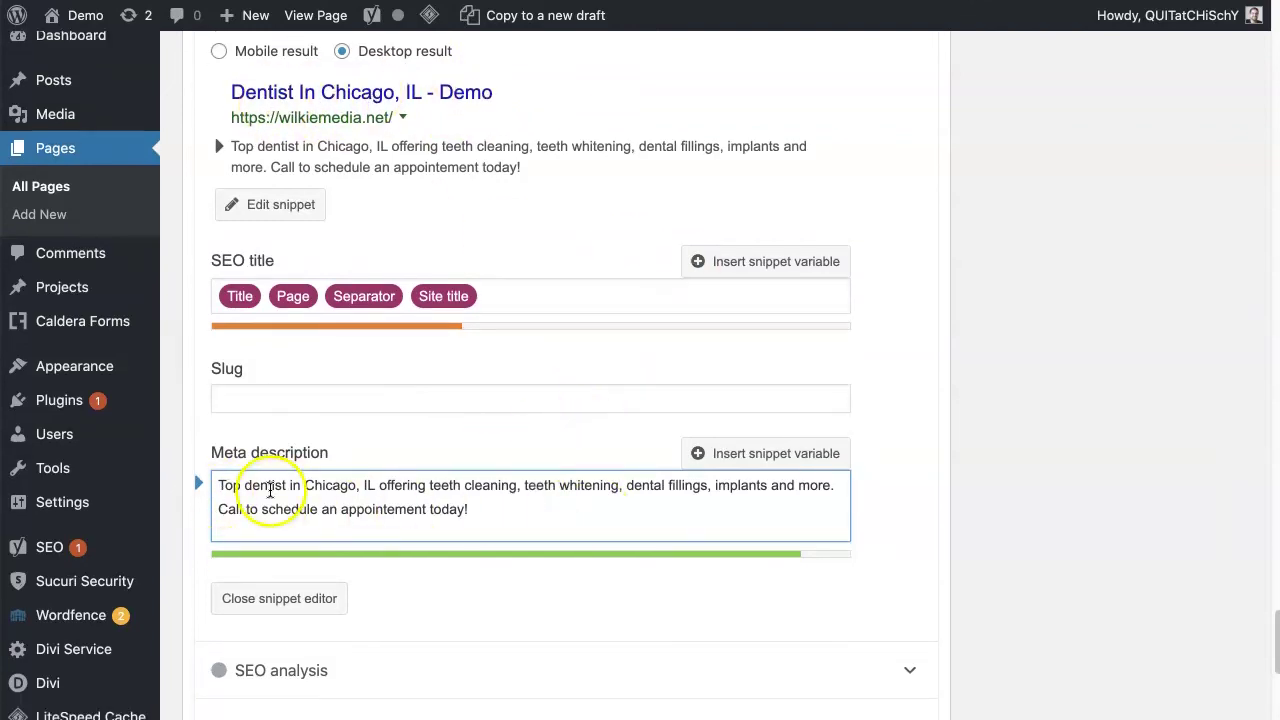
pyautogui.moveTo(217, 485); pyautogui.dragTo(777, 489)
pyautogui.click(776, 490)
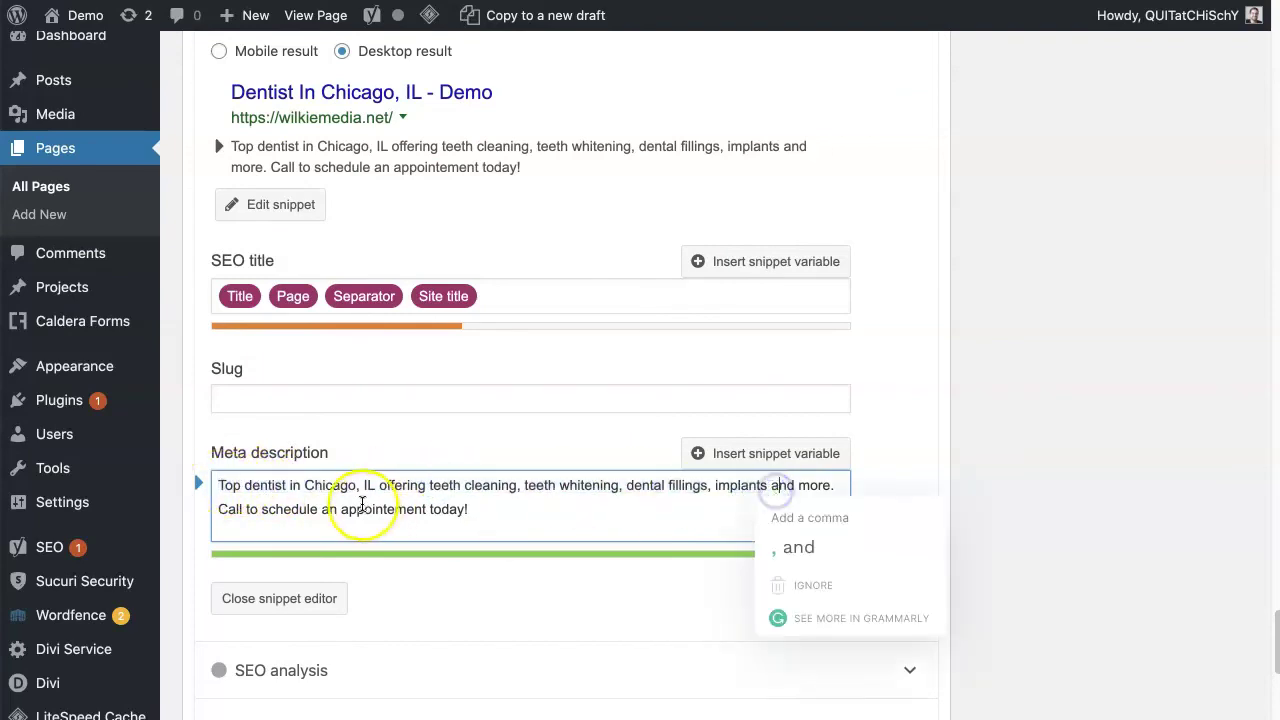
pyautogui.click(222, 507)
pyautogui.moveTo(222, 507); pyautogui.dragTo(476, 516)
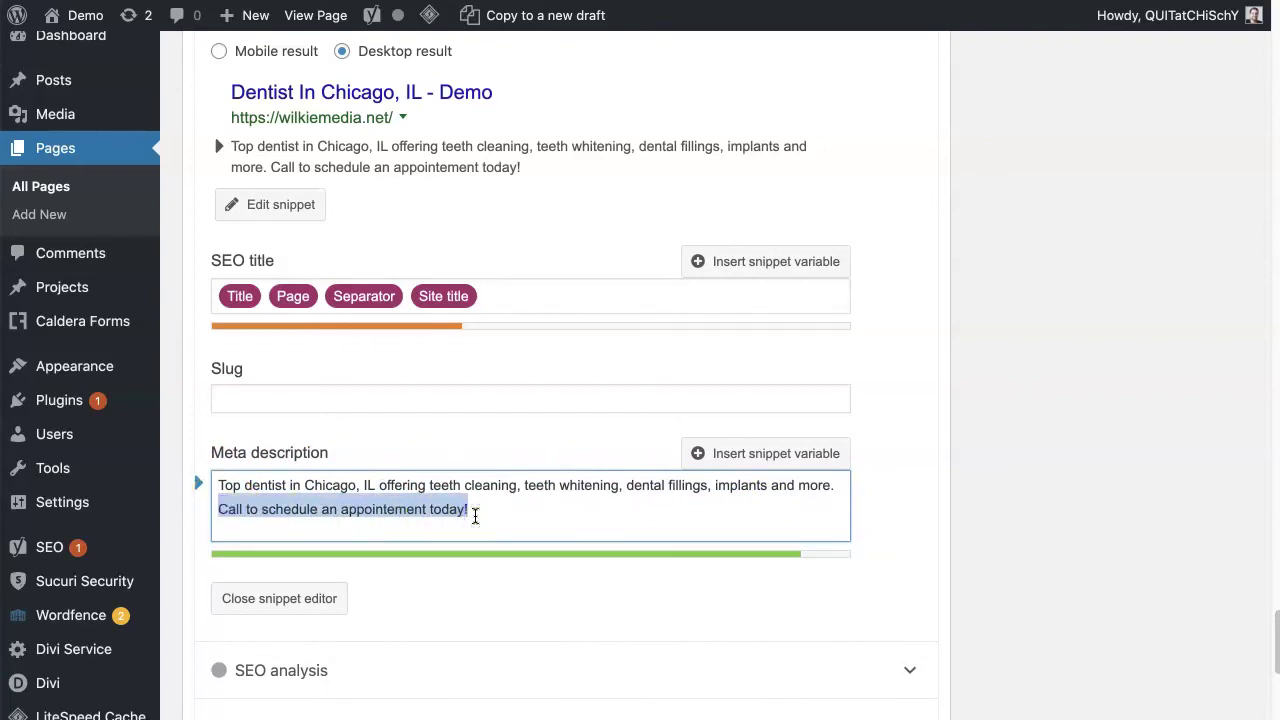
pyautogui.click(584, 512)
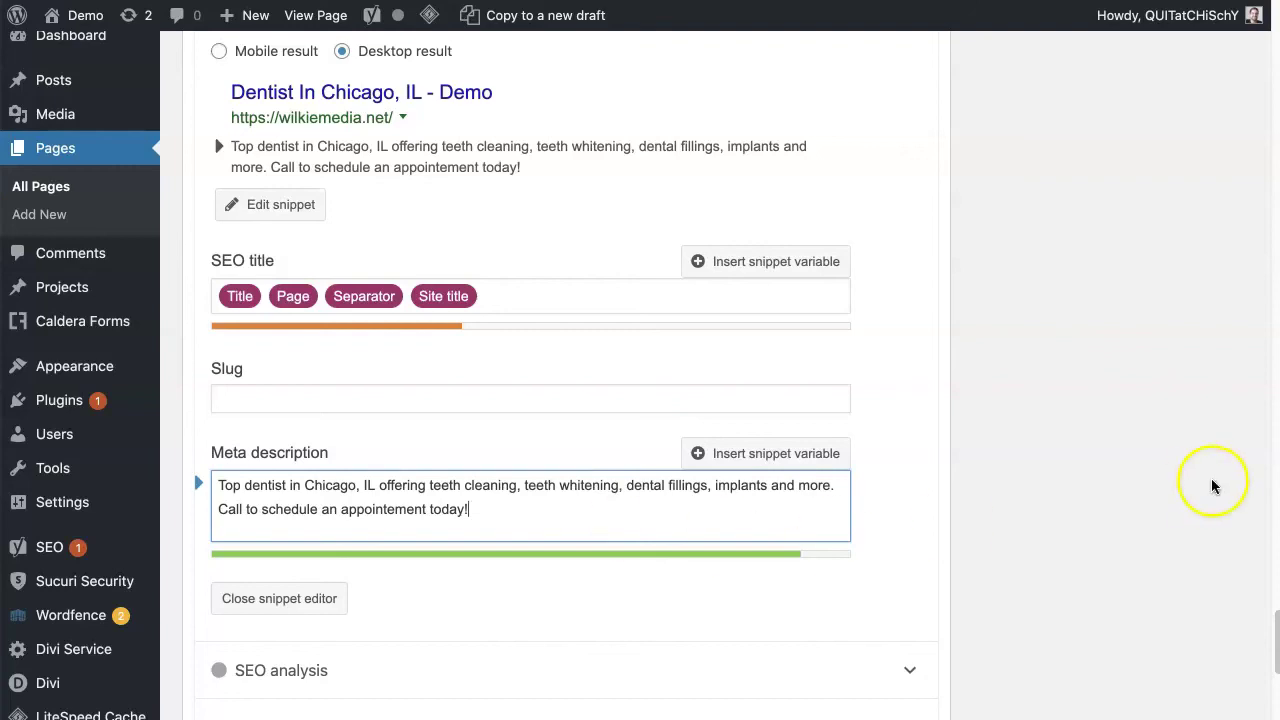
# Step: Update the published home page to save the Yoast title and meta description changes
pyautogui.scroll(15, 1076, 510)
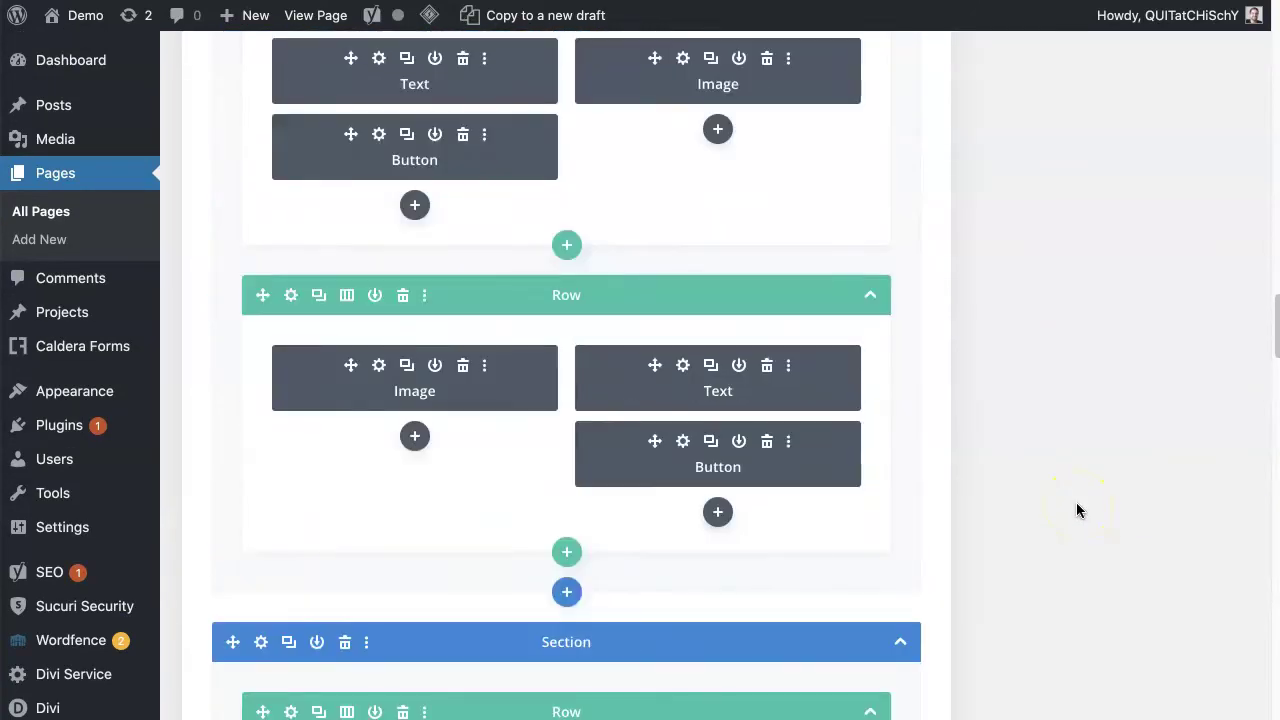
pyautogui.scroll(10, 1076, 502)
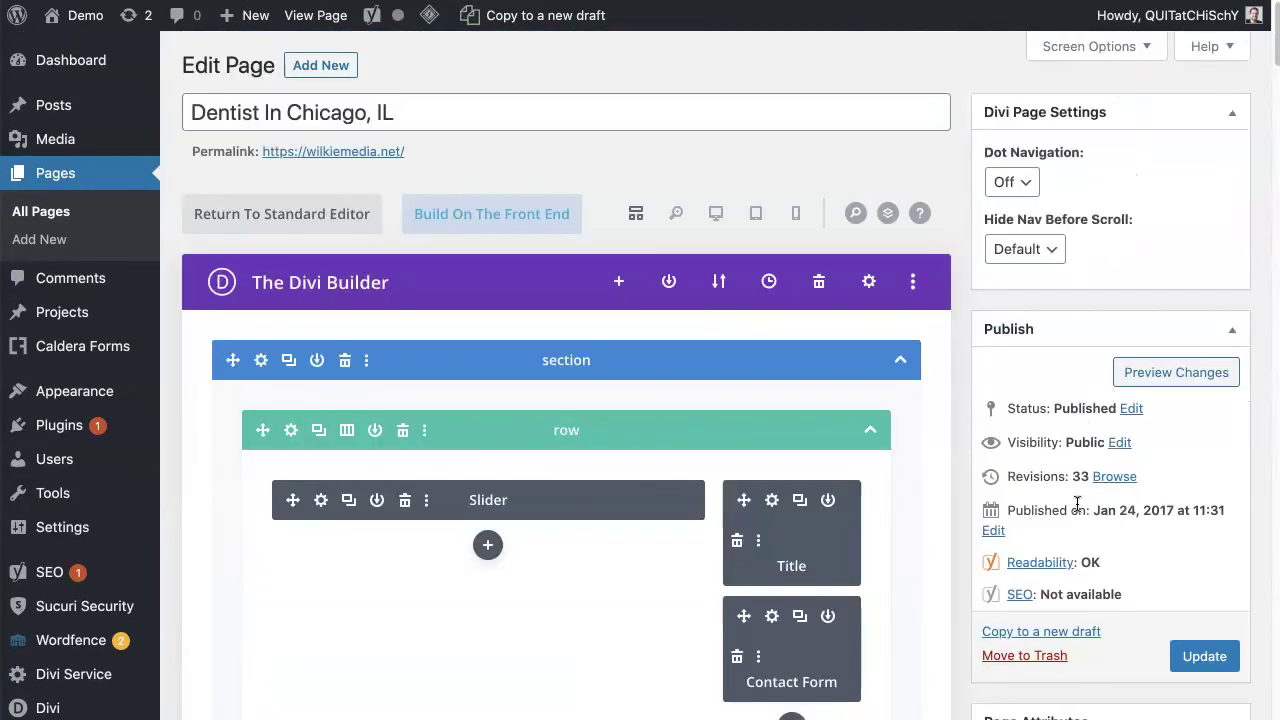
pyautogui.scroll(-1, 1076, 502)
pyautogui.click(1193, 608)
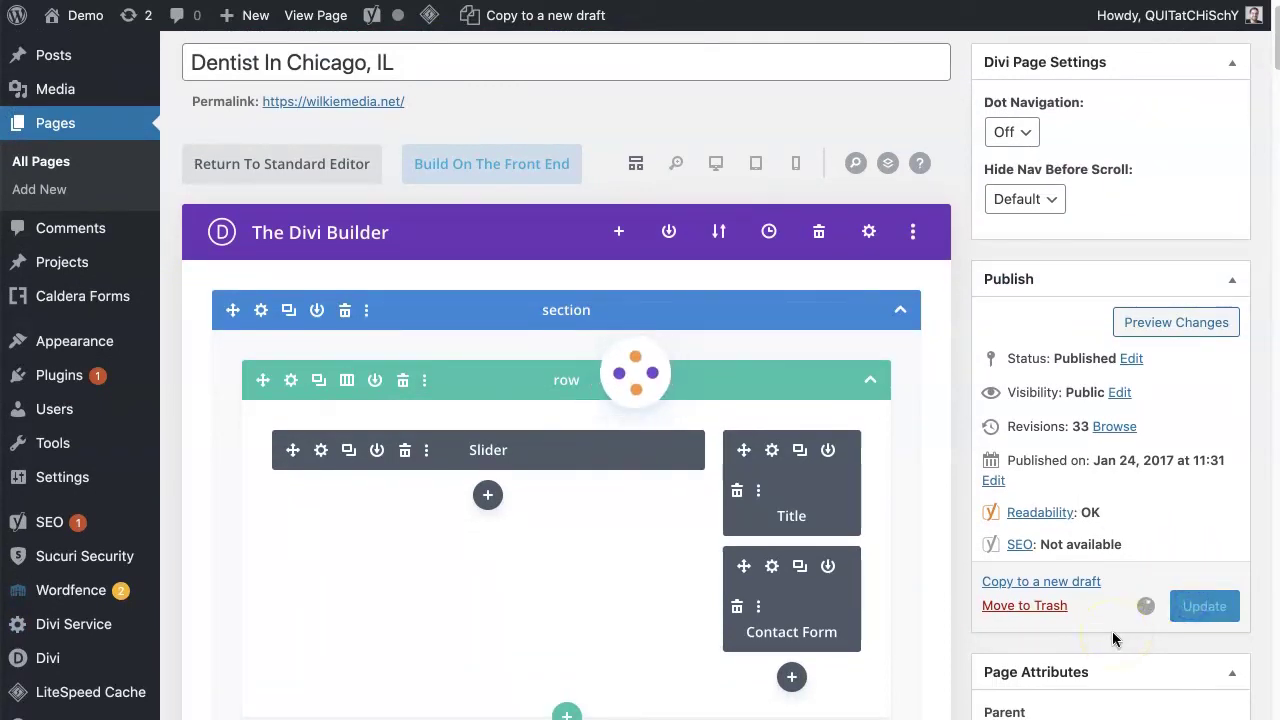
# Step: View the live home page and look over its "Chicago Dentist" content and the Our Services submenu
pyautogui.click(330, 15)
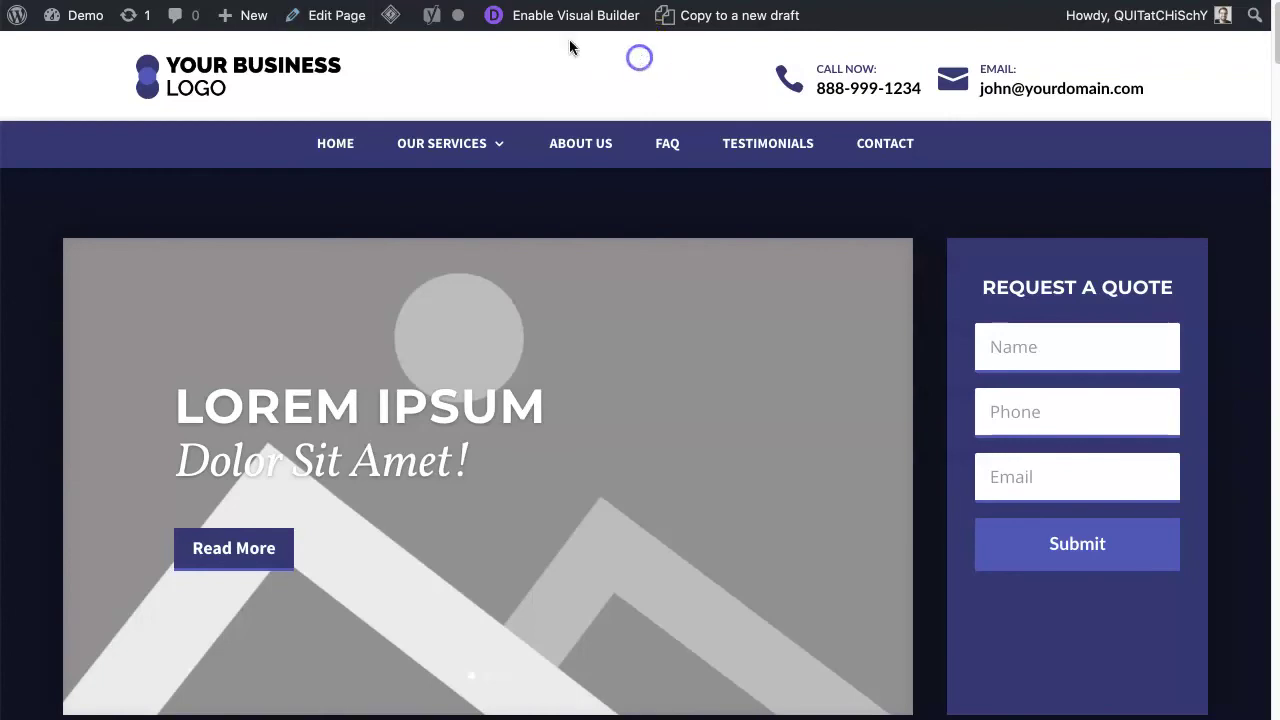
pyautogui.scroll(-2, 662, 503)
pyautogui.scroll(-5, 663, 500)
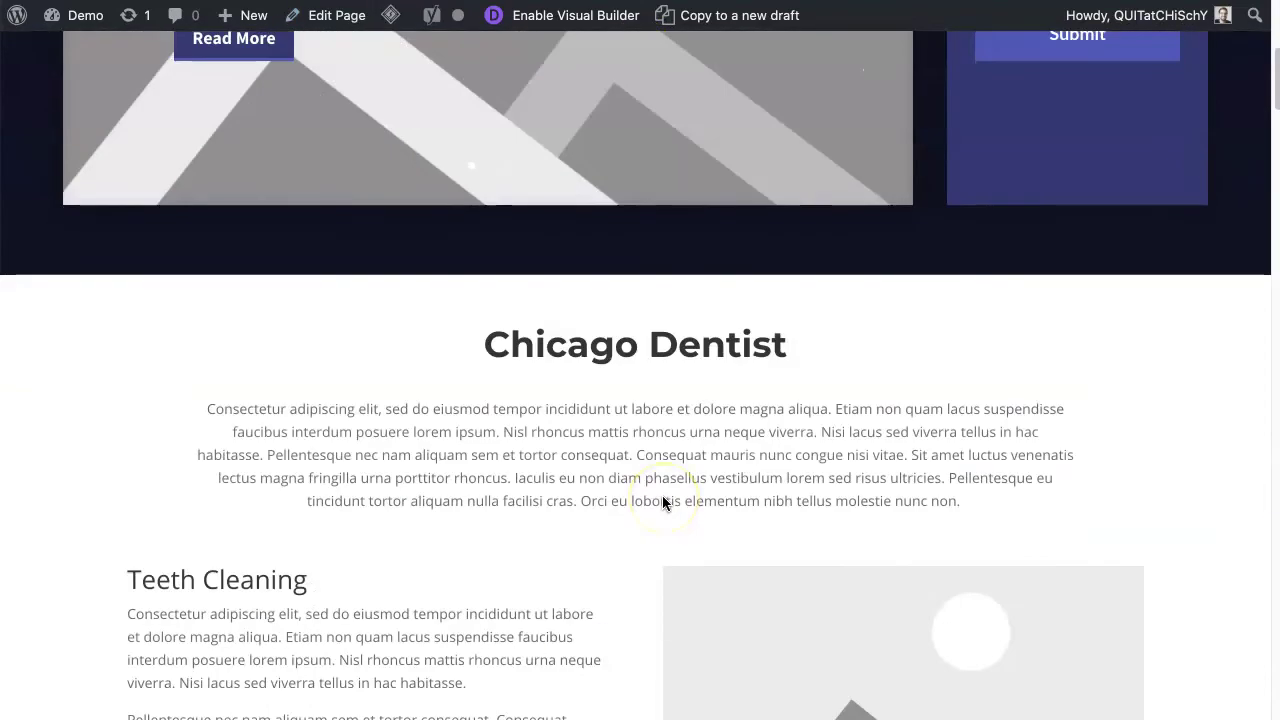
pyautogui.scroll(6, 663, 500)
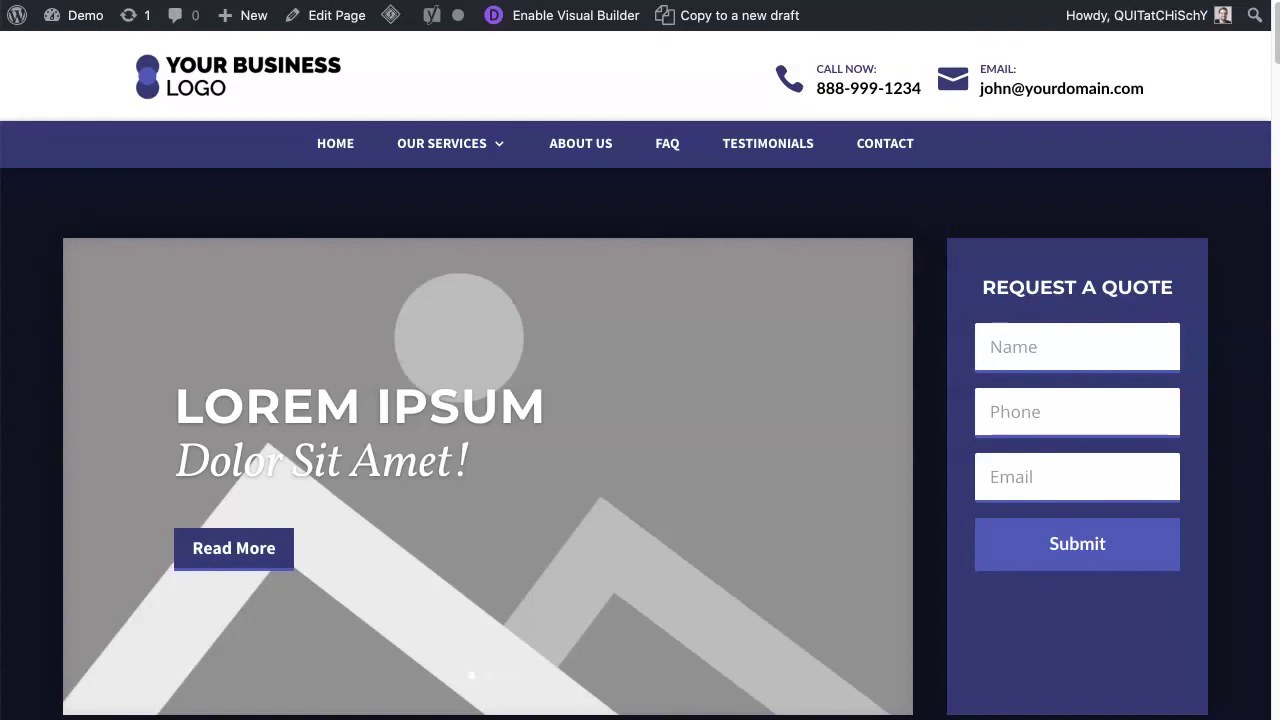
pyautogui.moveTo(455, 175)
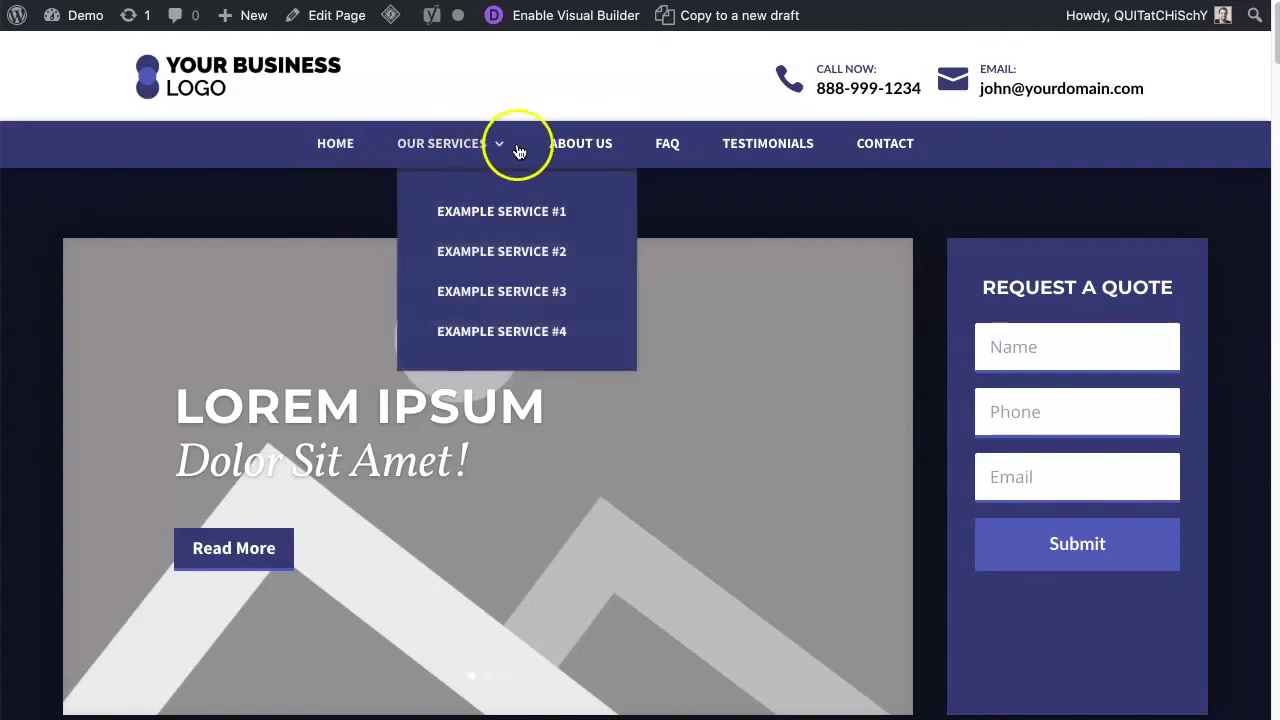